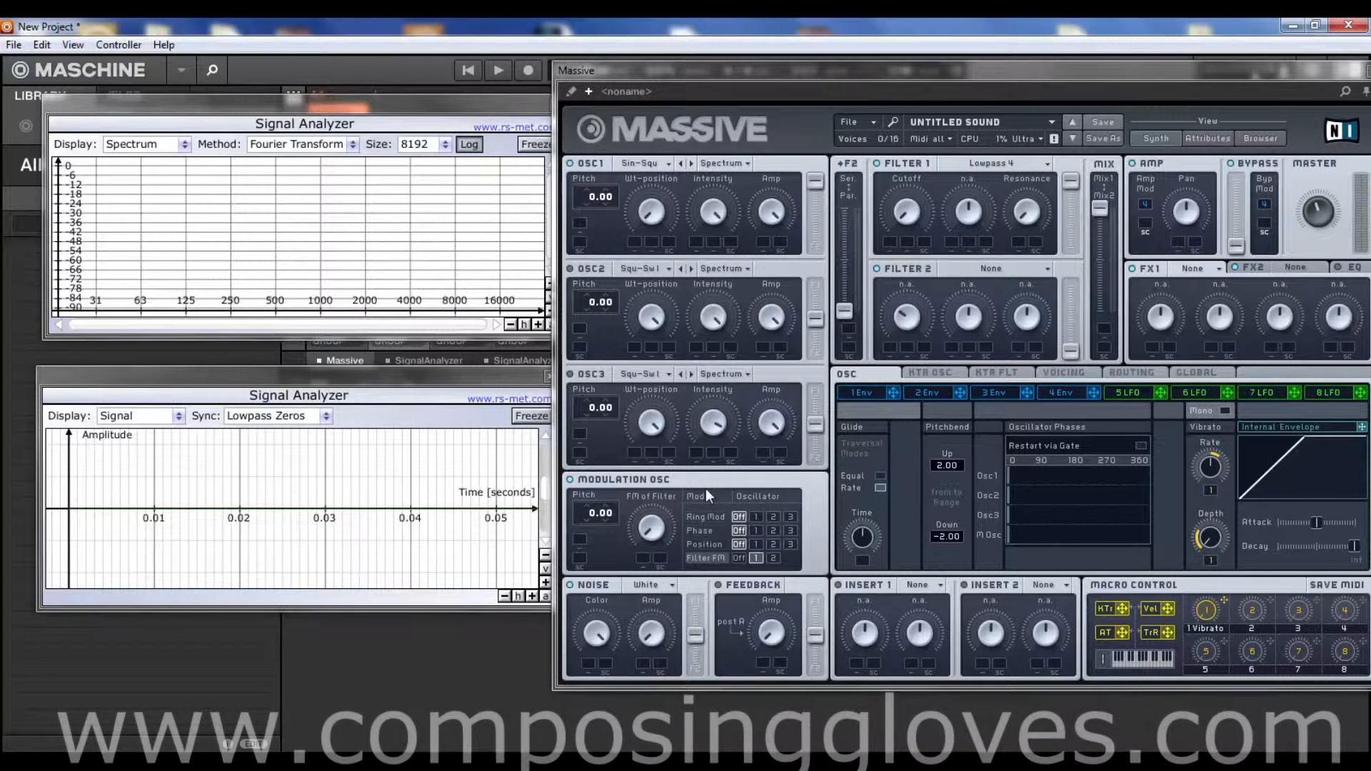
# - Turn off Filter FM in the modulation oscillator and select Lowpass 4 for Filter 1
pyautogui.click(740, 557)
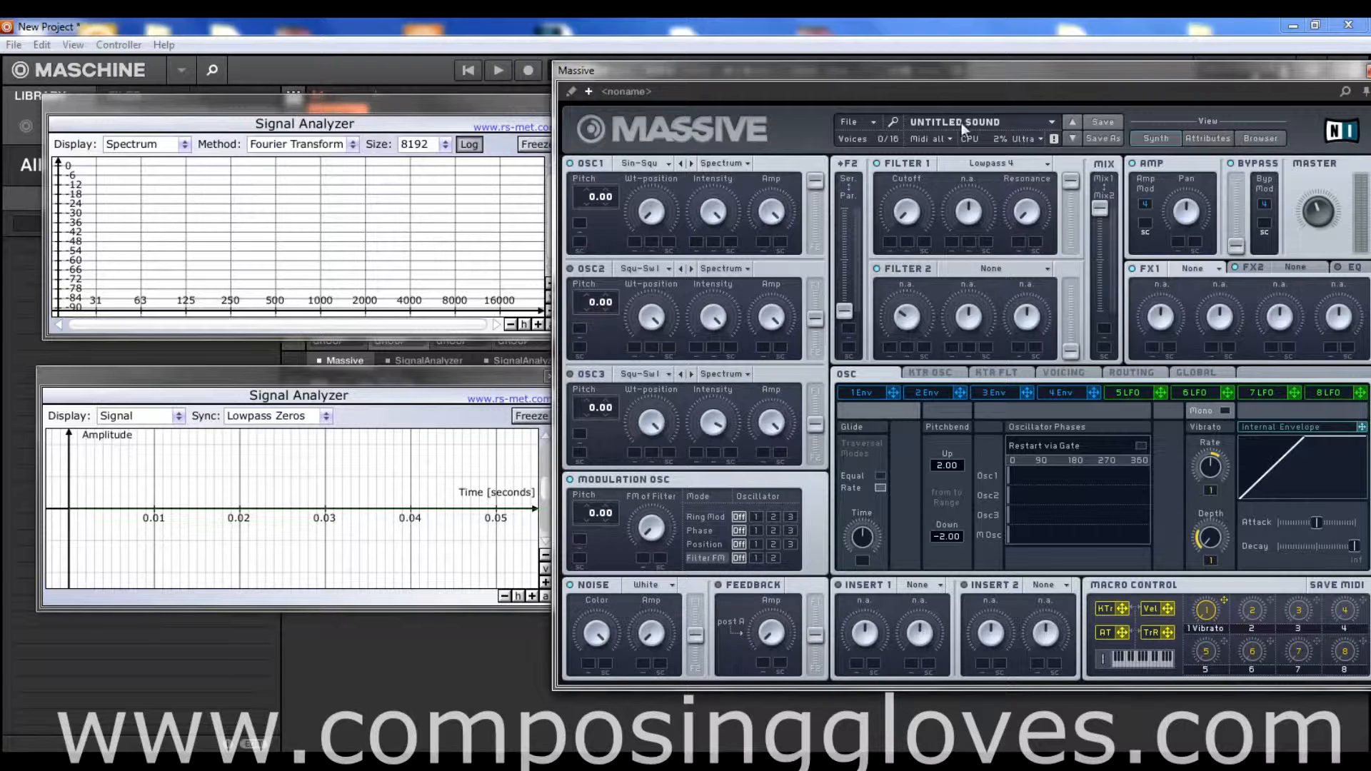
pyautogui.click(989, 162)
pyautogui.click(983, 177)
# - Raise the F2 routing fader all the way and choose the Sin-Square wavetable for OSC1
pyautogui.moveTo(845, 312); pyautogui.dragTo(846, 152)
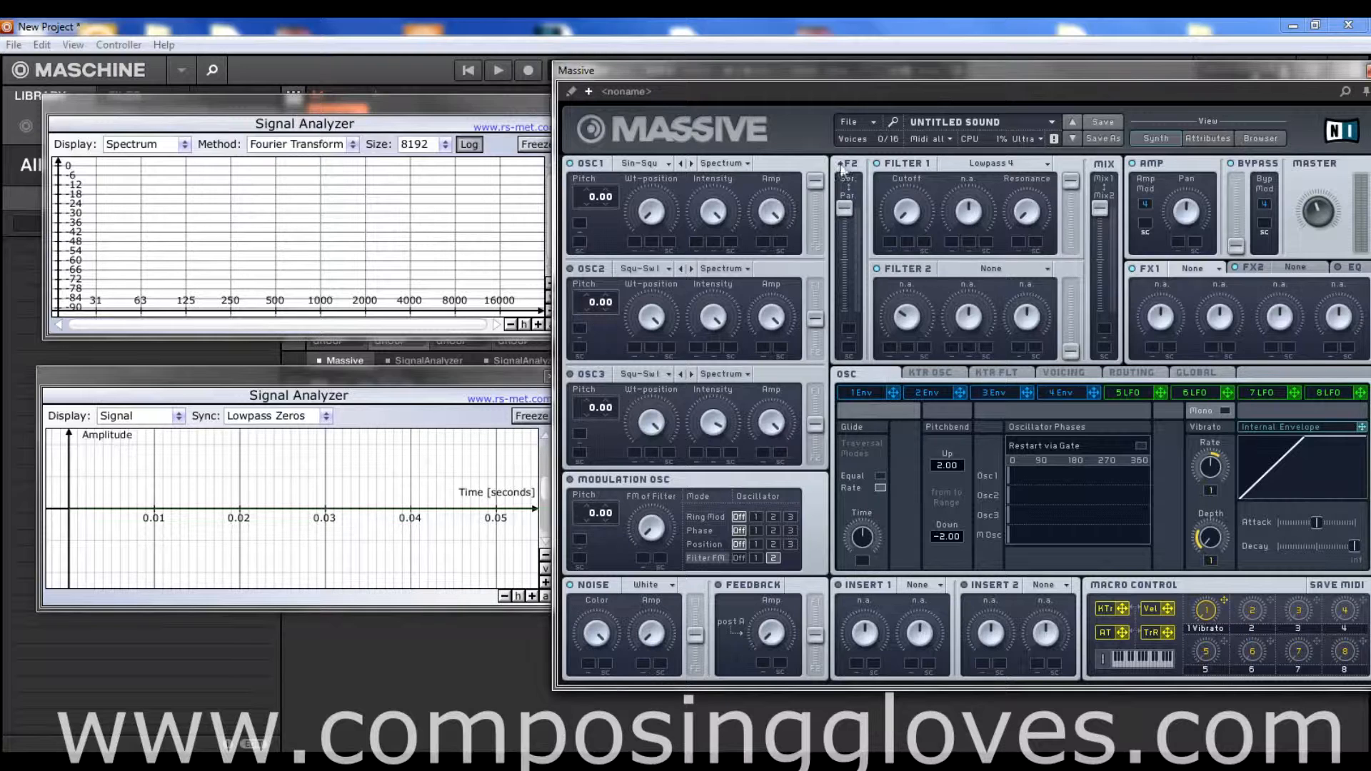
pyautogui.click(646, 164)
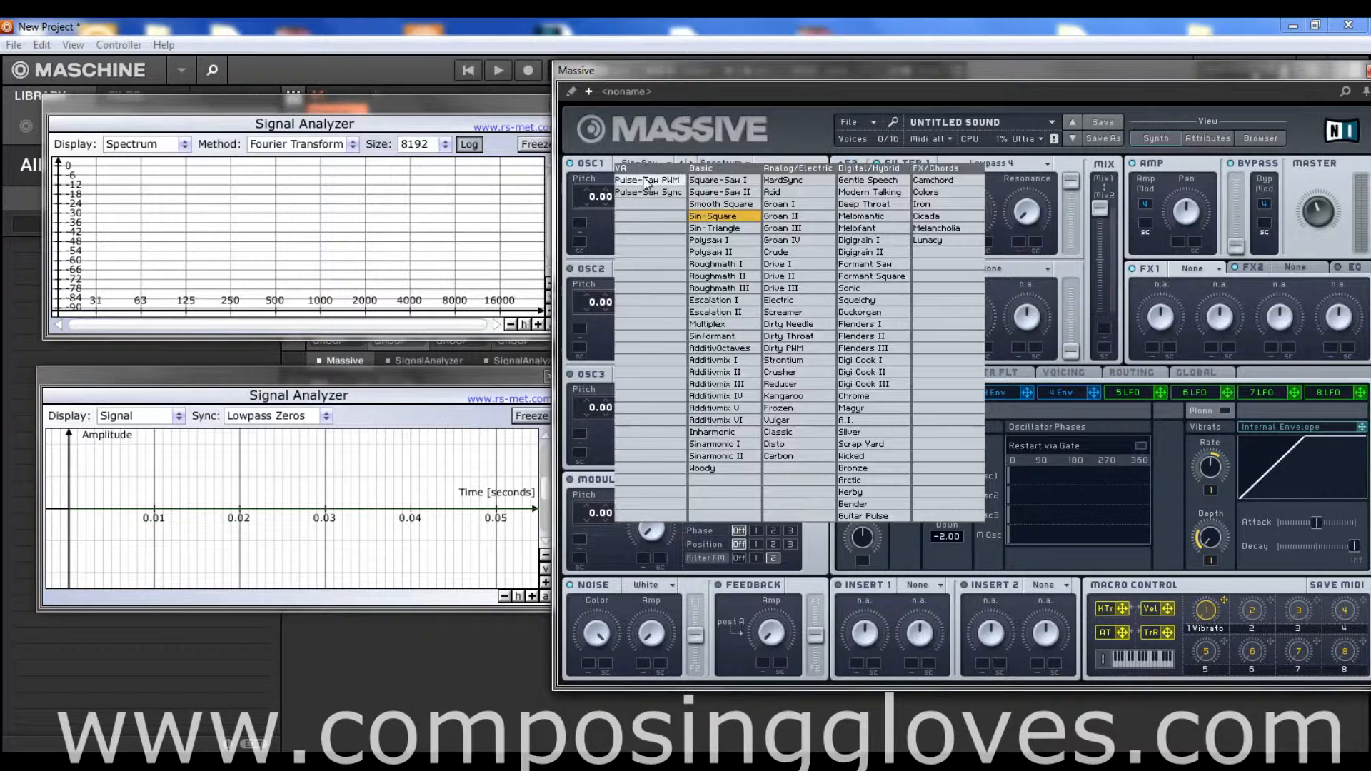
pyautogui.click(688, 219)
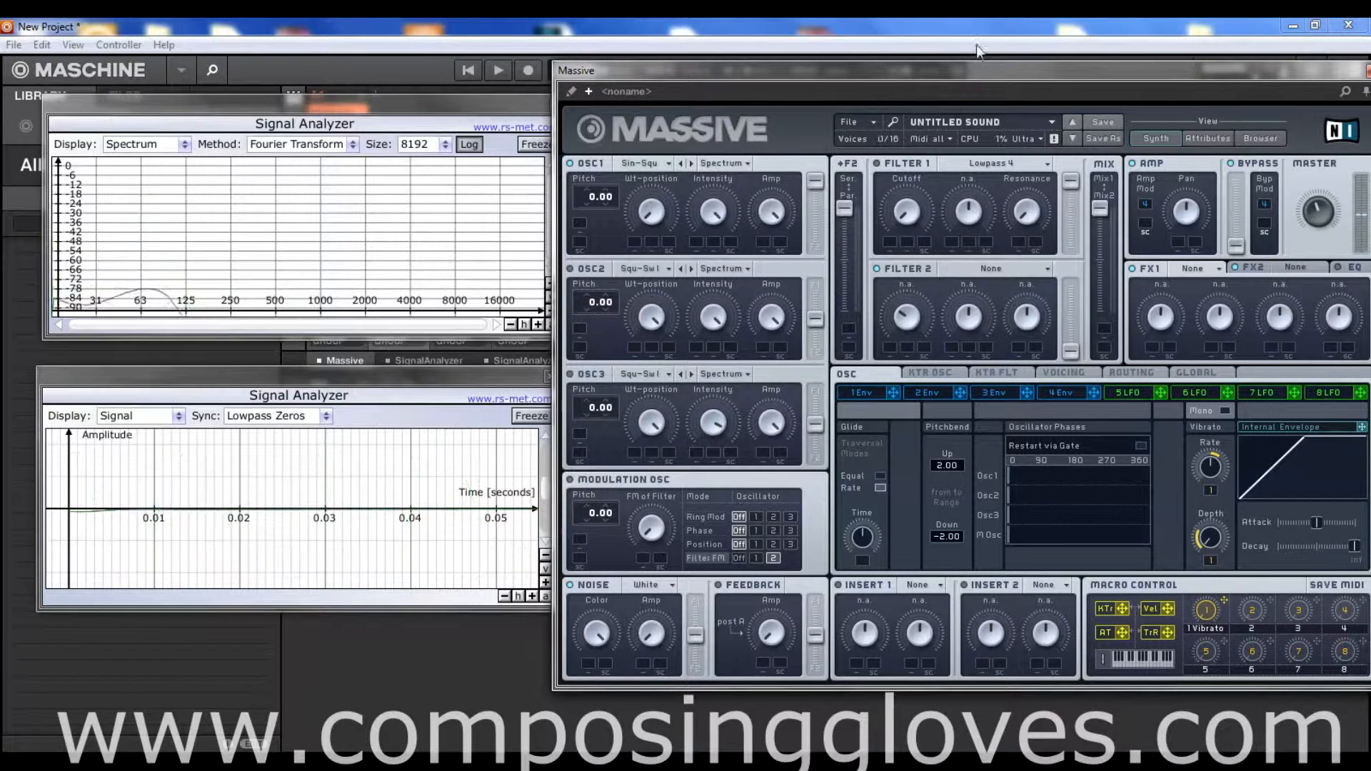
# - Select Lowpass 4 for Filter 1 and sweep its cutoff up and down while monitoring the signal
pyautogui.click(986, 165)
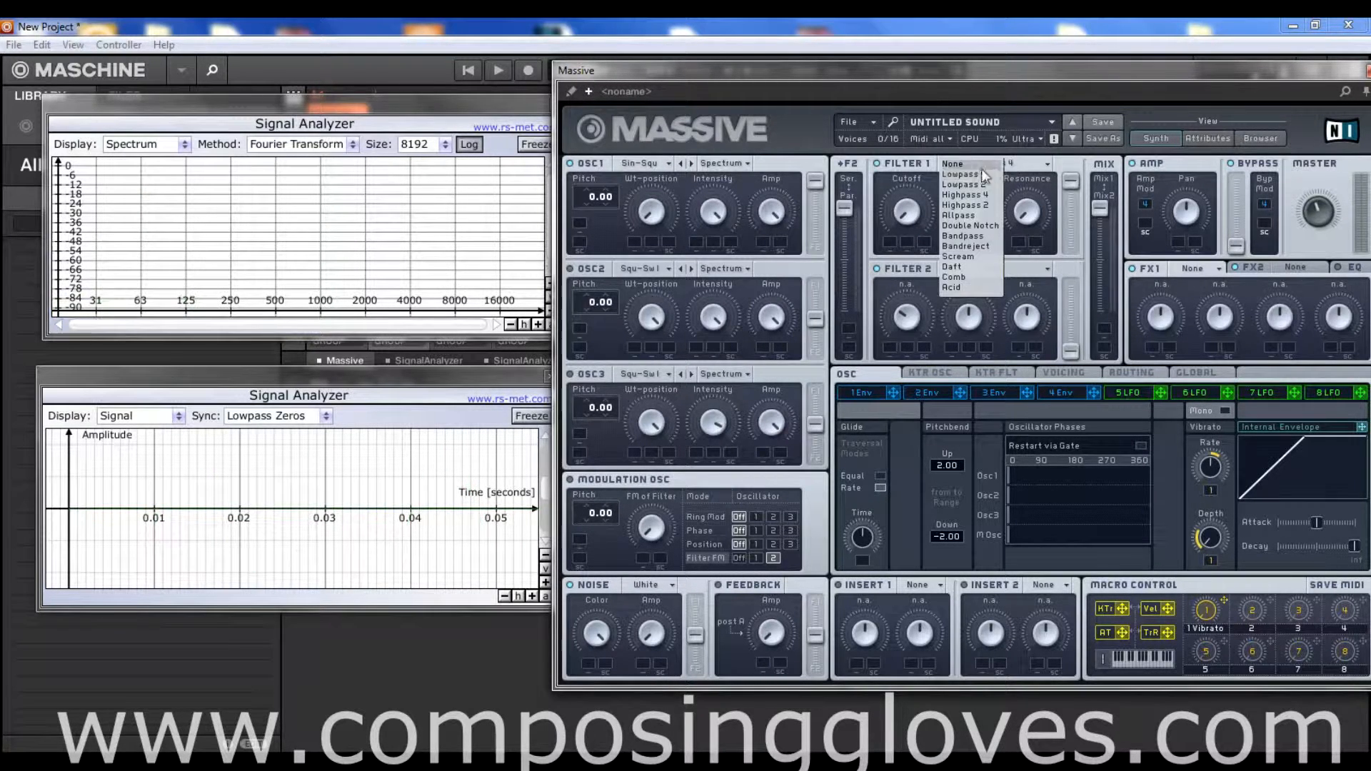
pyautogui.click(979, 174)
pyautogui.click(987, 169)
pyautogui.click(978, 175)
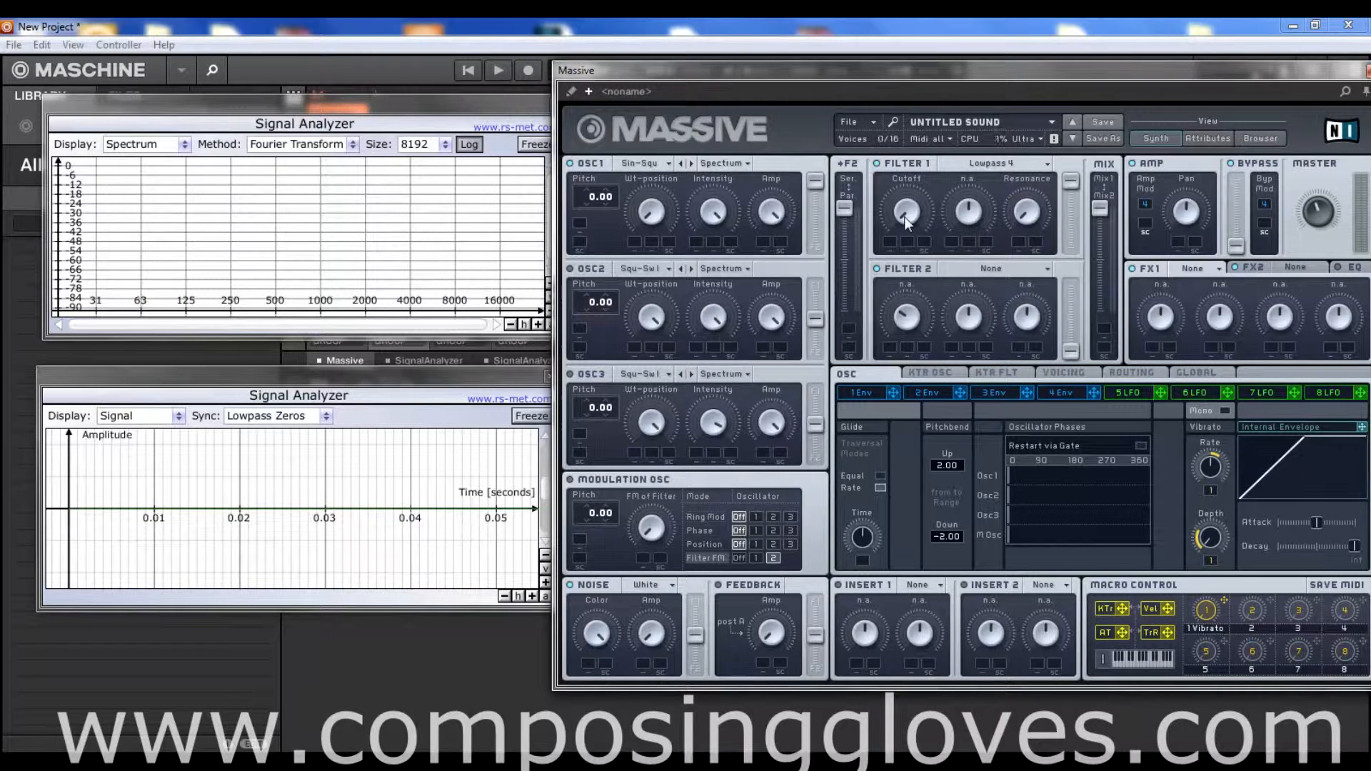
pyautogui.moveTo(904, 216); pyautogui.dragTo(918, 20)
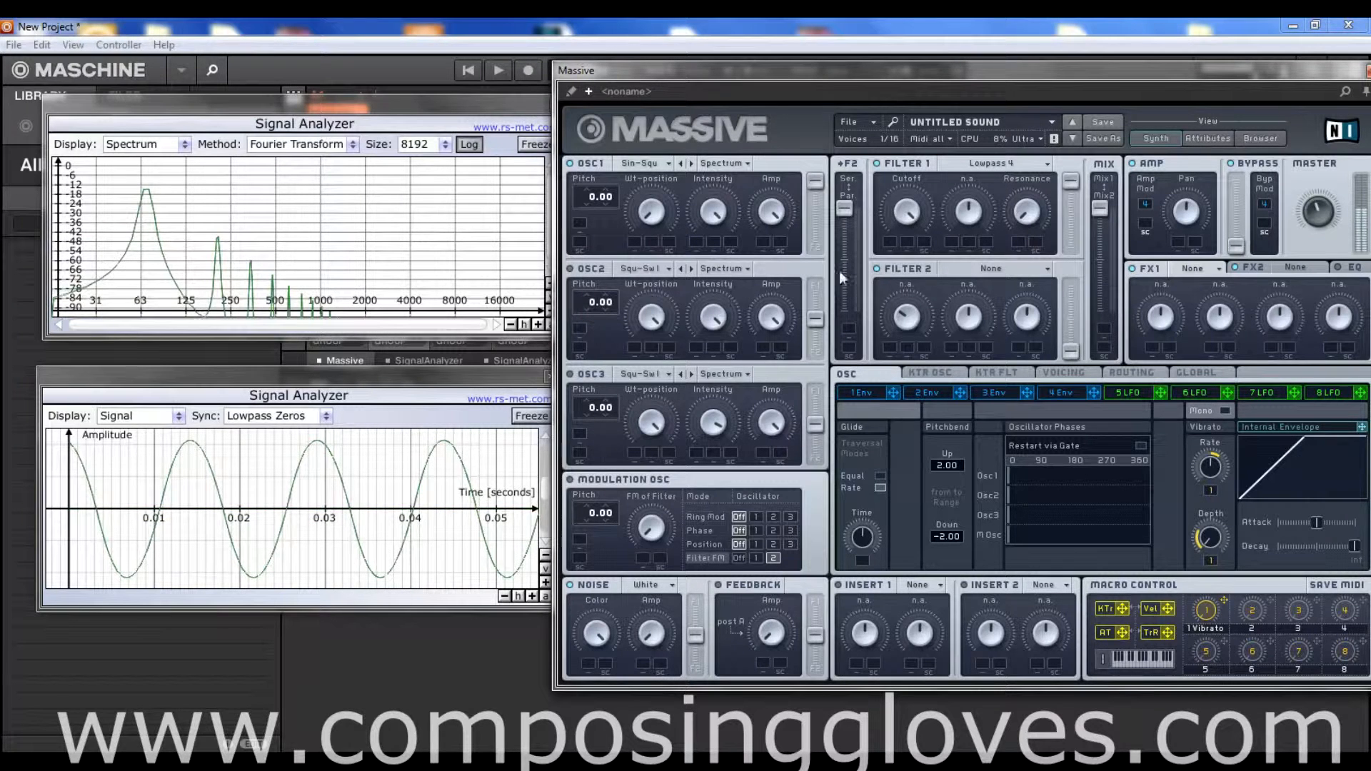
pyautogui.moveTo(893, 218); pyautogui.dragTo(927, 376)
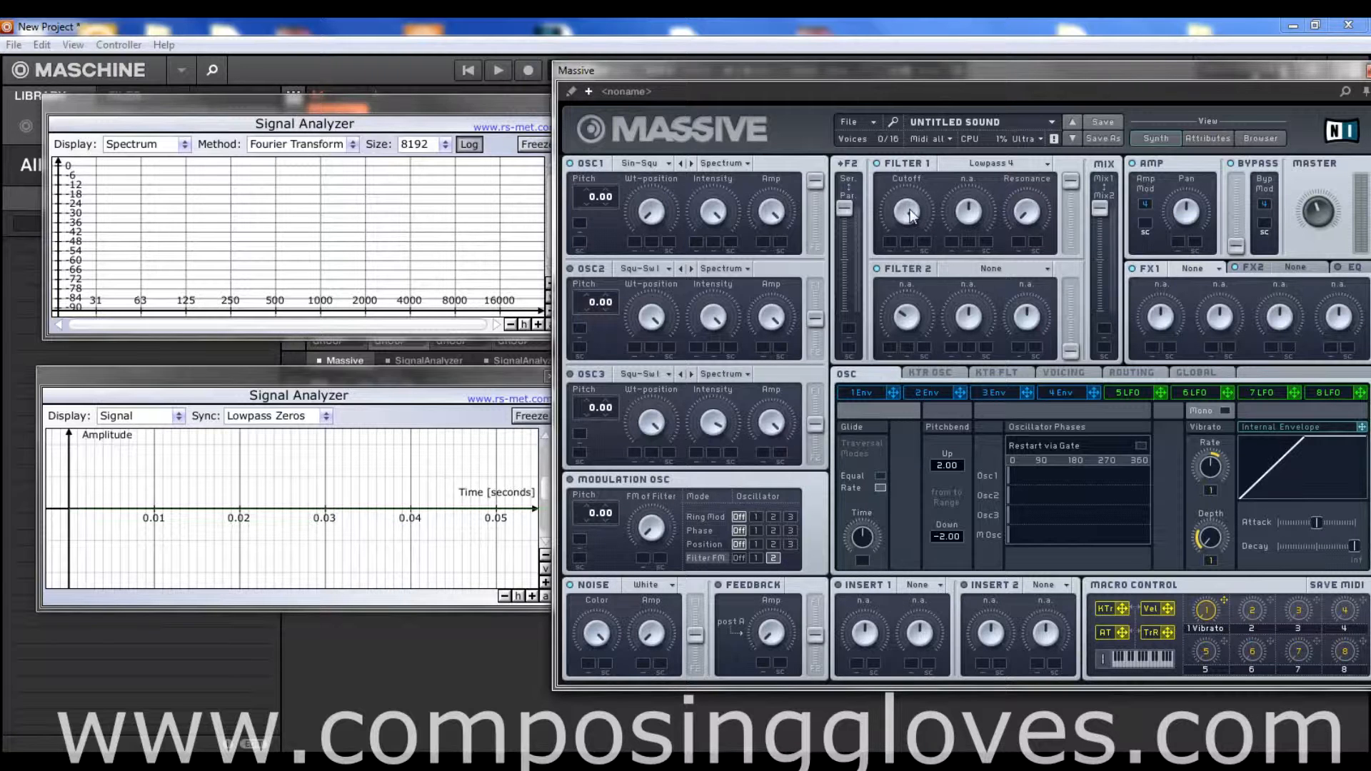
pyautogui.moveTo(910, 211); pyautogui.dragTo(894, 395)
pyautogui.click(1000, 165)
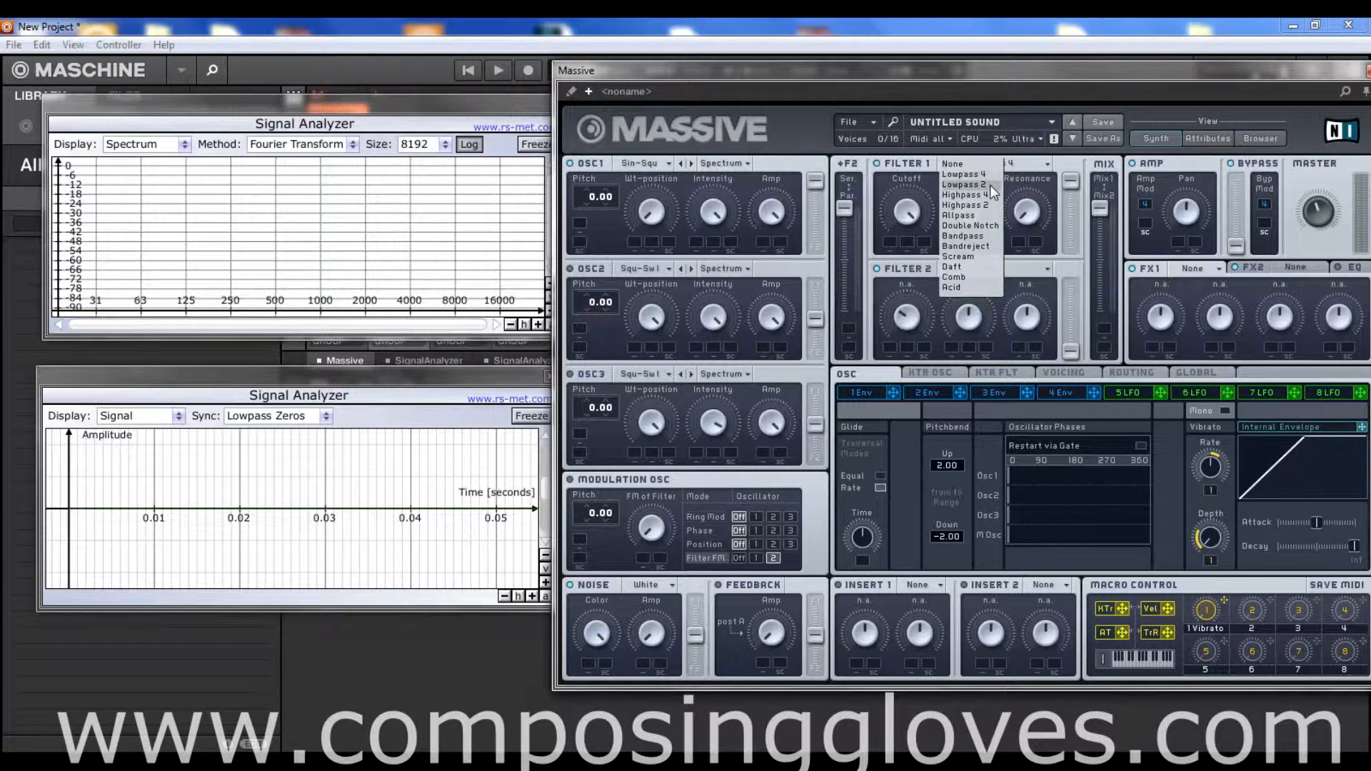
pyautogui.click(1030, 163)
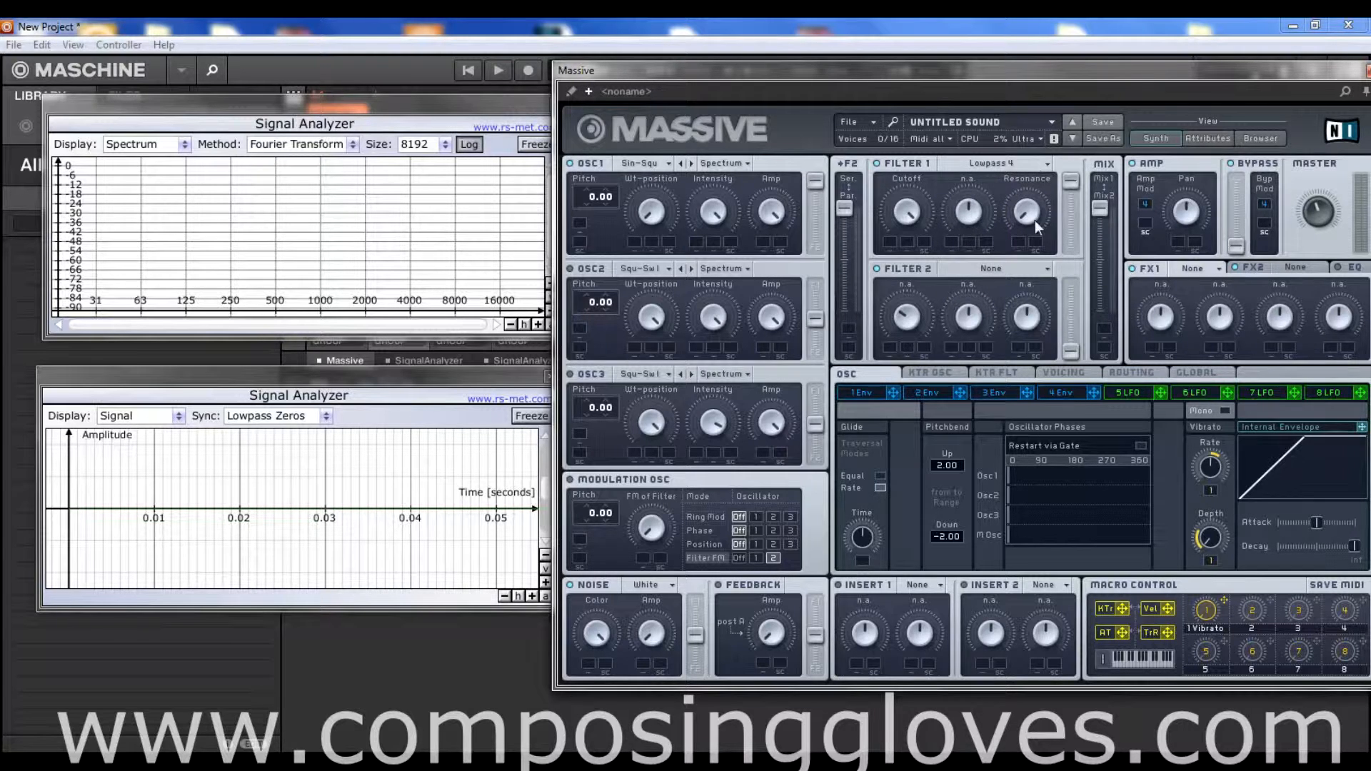
# - Toggle the modulation oscillator off and on, and sweep its pitch down to -64.00 and back up to 0.00
pyautogui.click(572, 480)
pyautogui.click(572, 479)
pyautogui.moveTo(589, 513); pyautogui.dragTo(599, 660)
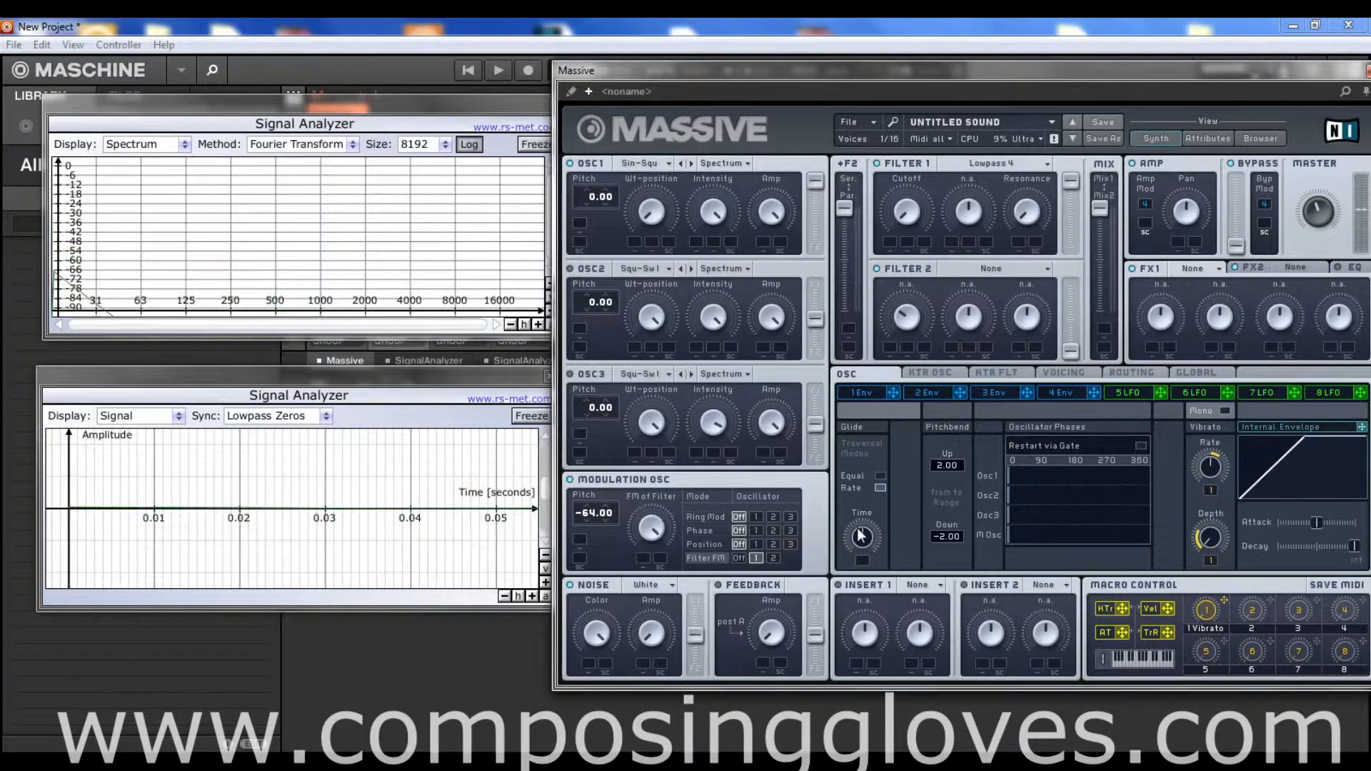
pyautogui.moveTo(600, 512); pyautogui.dragTo(615, 404)
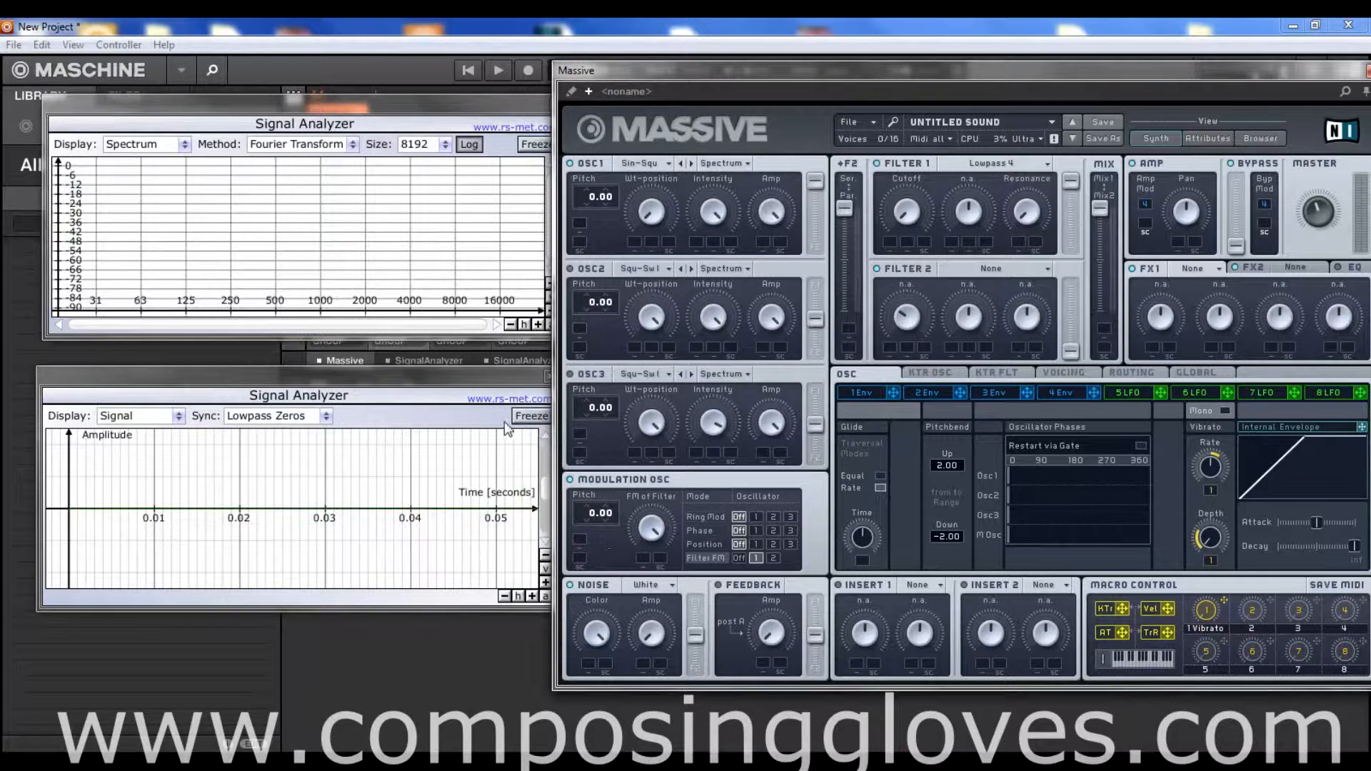
# - Freeze the waveform display, raise the modulation oscillator's pitch to 61.00 and freeze the new waveform
pyautogui.click(530, 417)
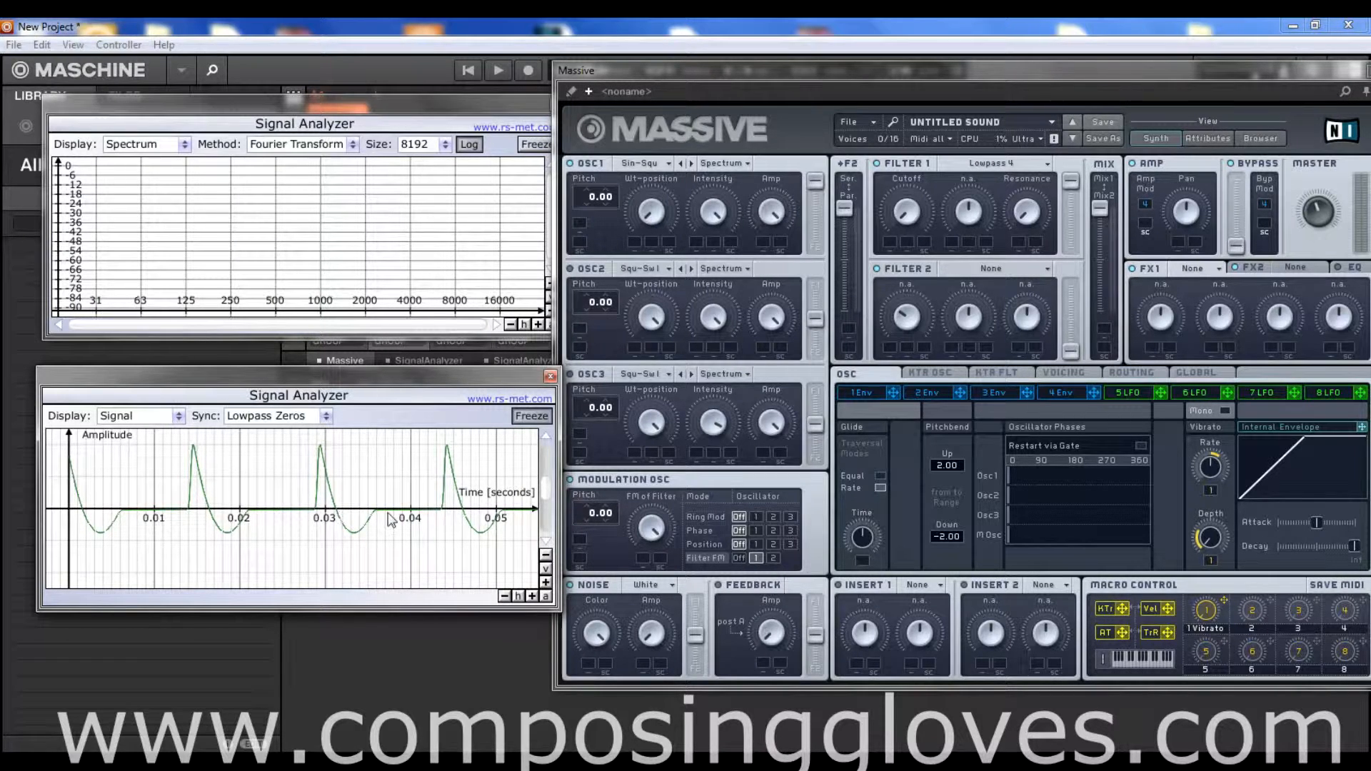
pyautogui.click(907, 219)
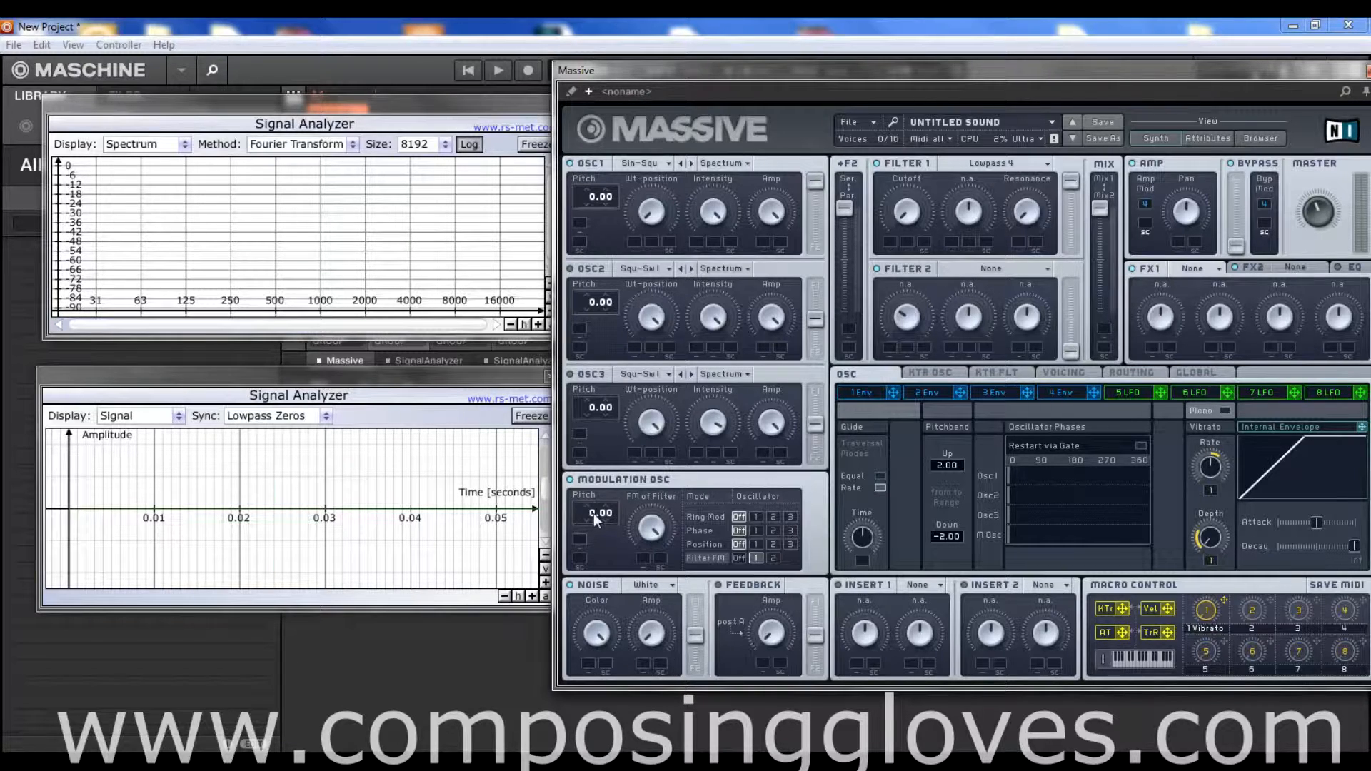
pyautogui.moveTo(593, 509); pyautogui.dragTo(623, 408)
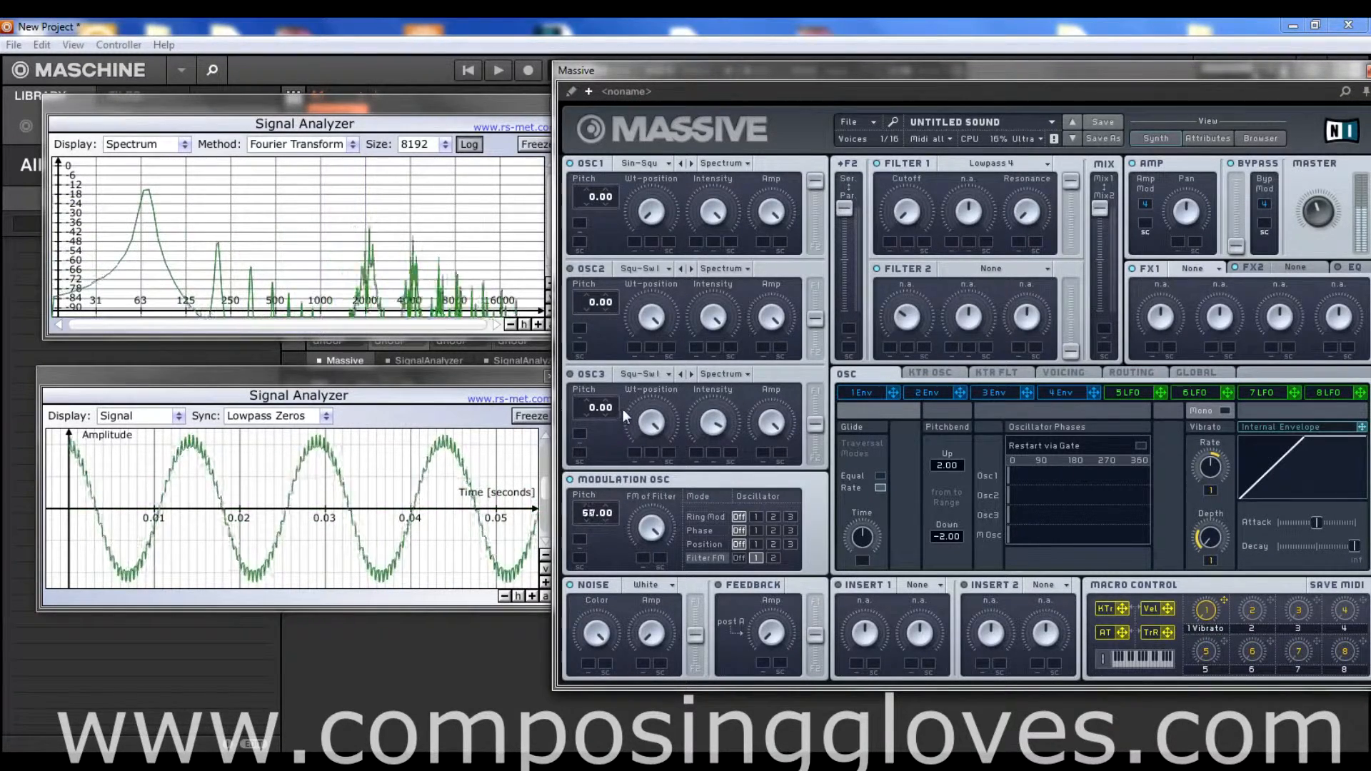
pyautogui.click(532, 417)
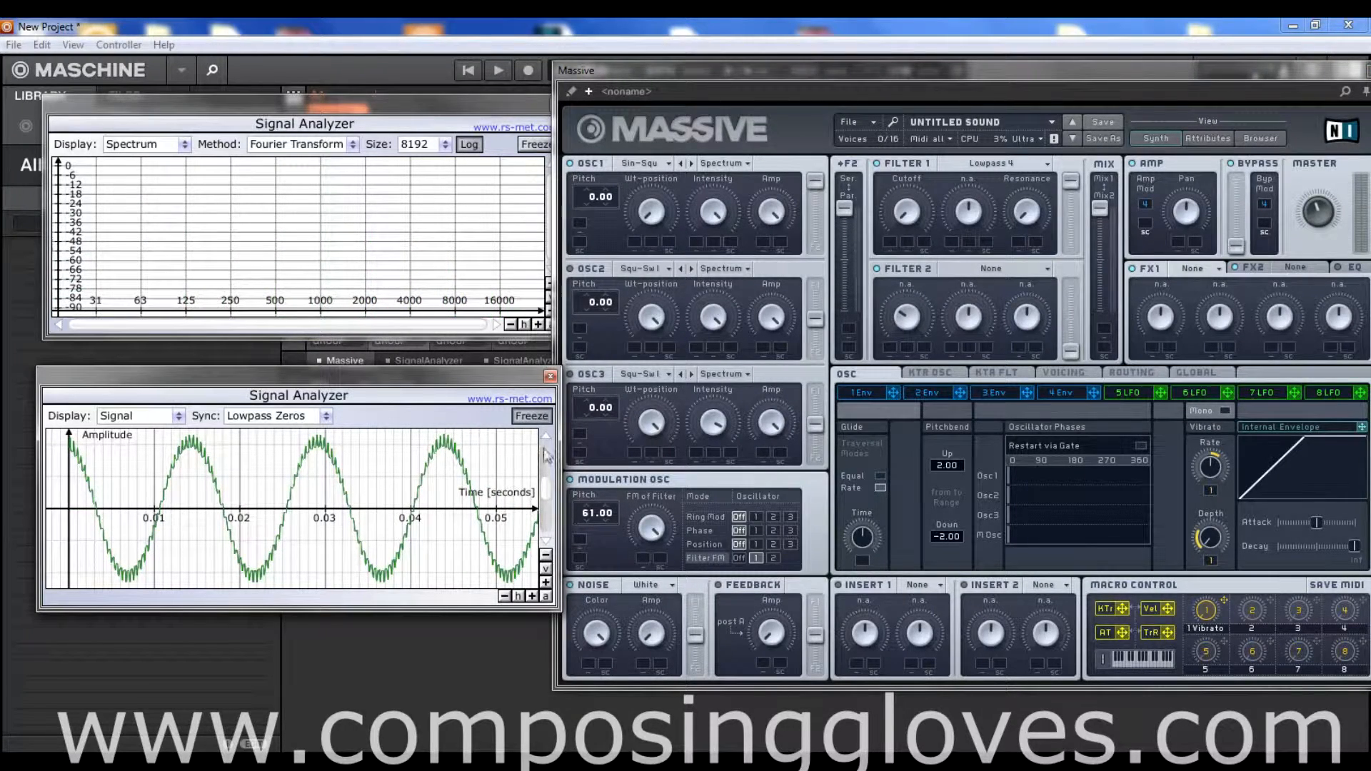
# - Unfreeze the waveform display, lower the modulation oscillator's pitch to 25.00 and freeze the result
pyautogui.click(525, 420)
pyautogui.click(587, 516)
pyautogui.moveTo(586, 516); pyautogui.dragTo(587, 572)
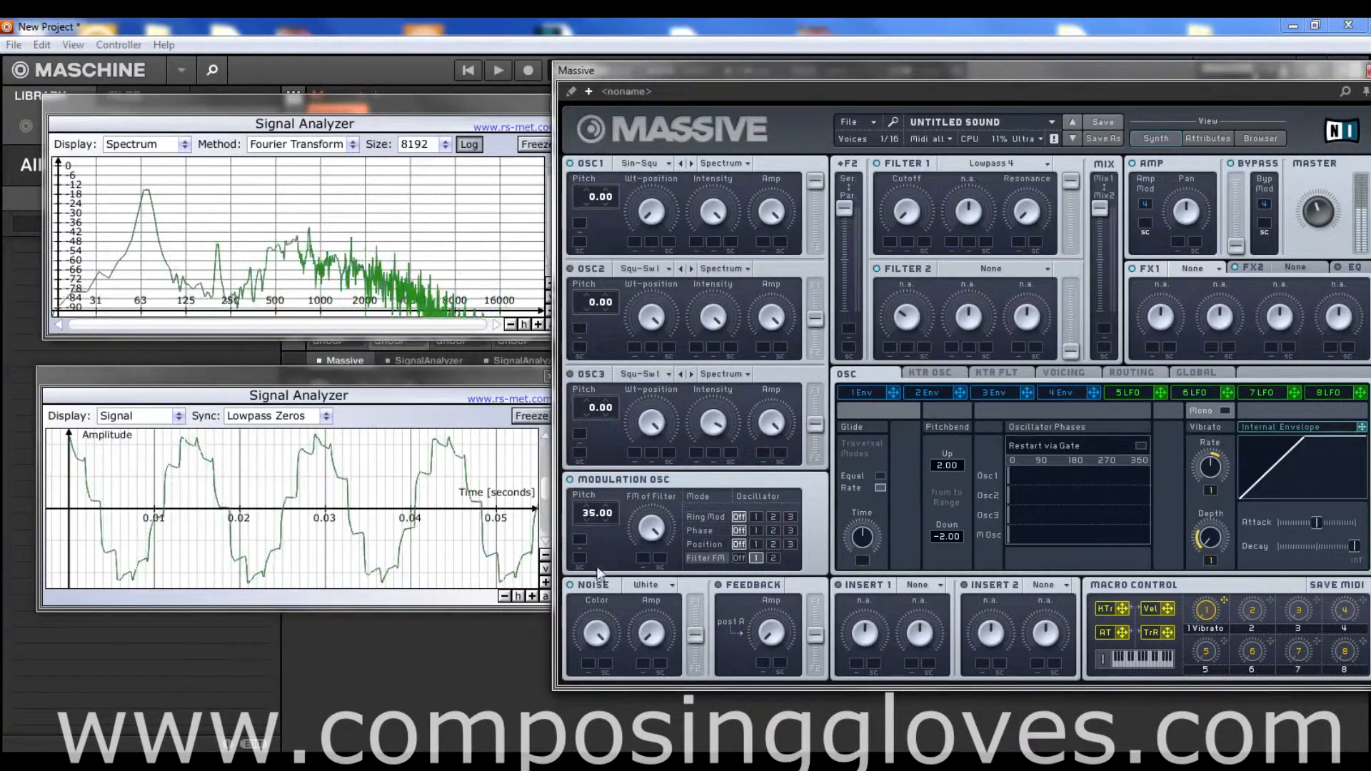
pyautogui.click(525, 416)
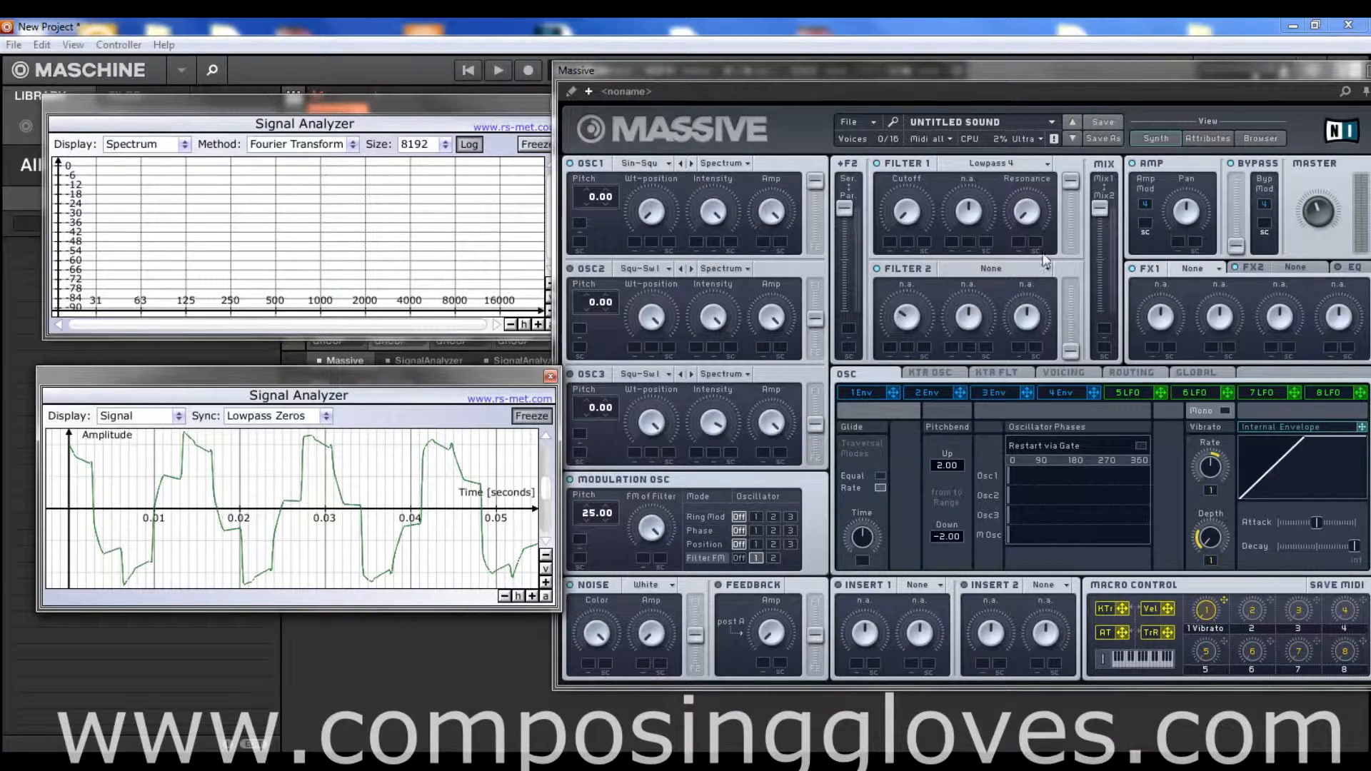
# - Adjust Filter 1's resonance and lower its cutoff
pyautogui.click(1023, 217)
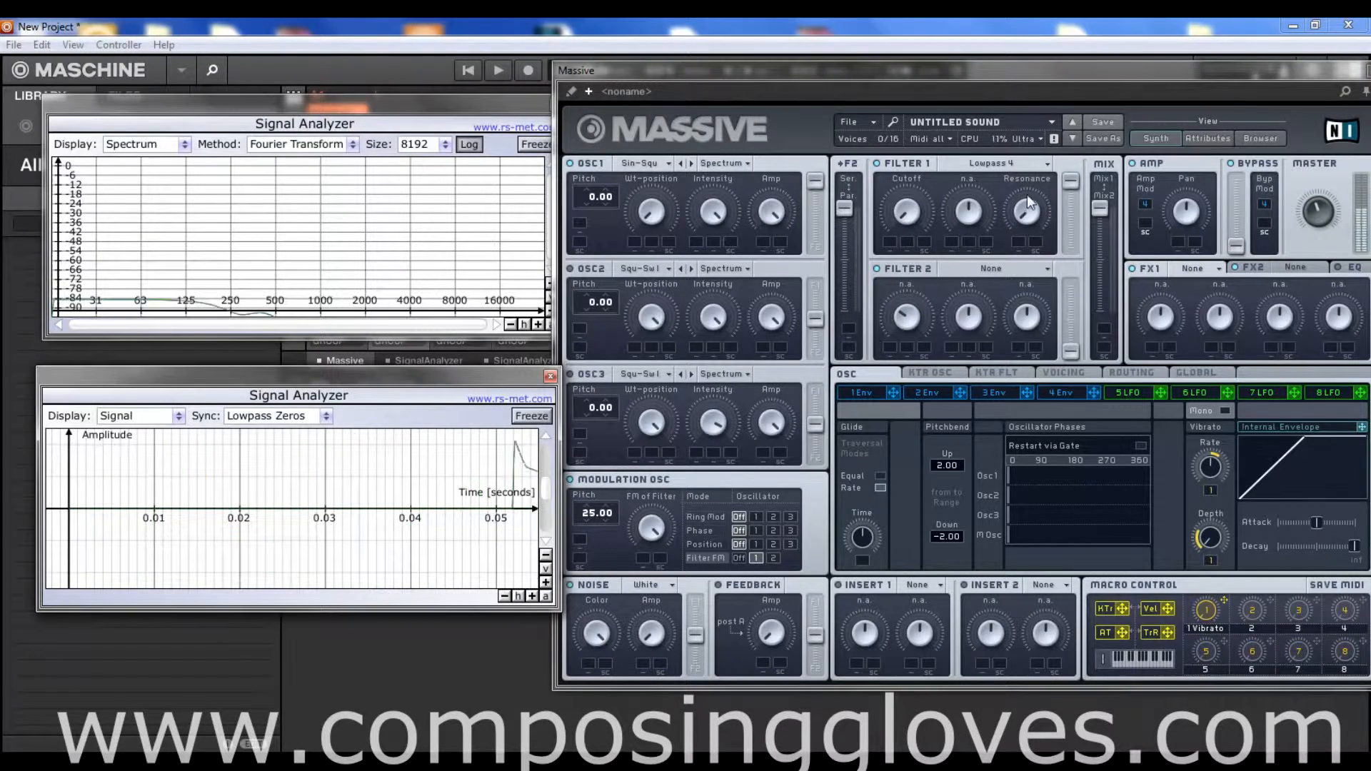
pyautogui.moveTo(1023, 216)
pyautogui.mouseDown()
pyautogui.moveTo(1032, 80)
pyautogui.moveTo(1014, 232)
pyautogui.mouseUp()
pyautogui.moveTo(909, 216); pyautogui.dragTo(913, 294)
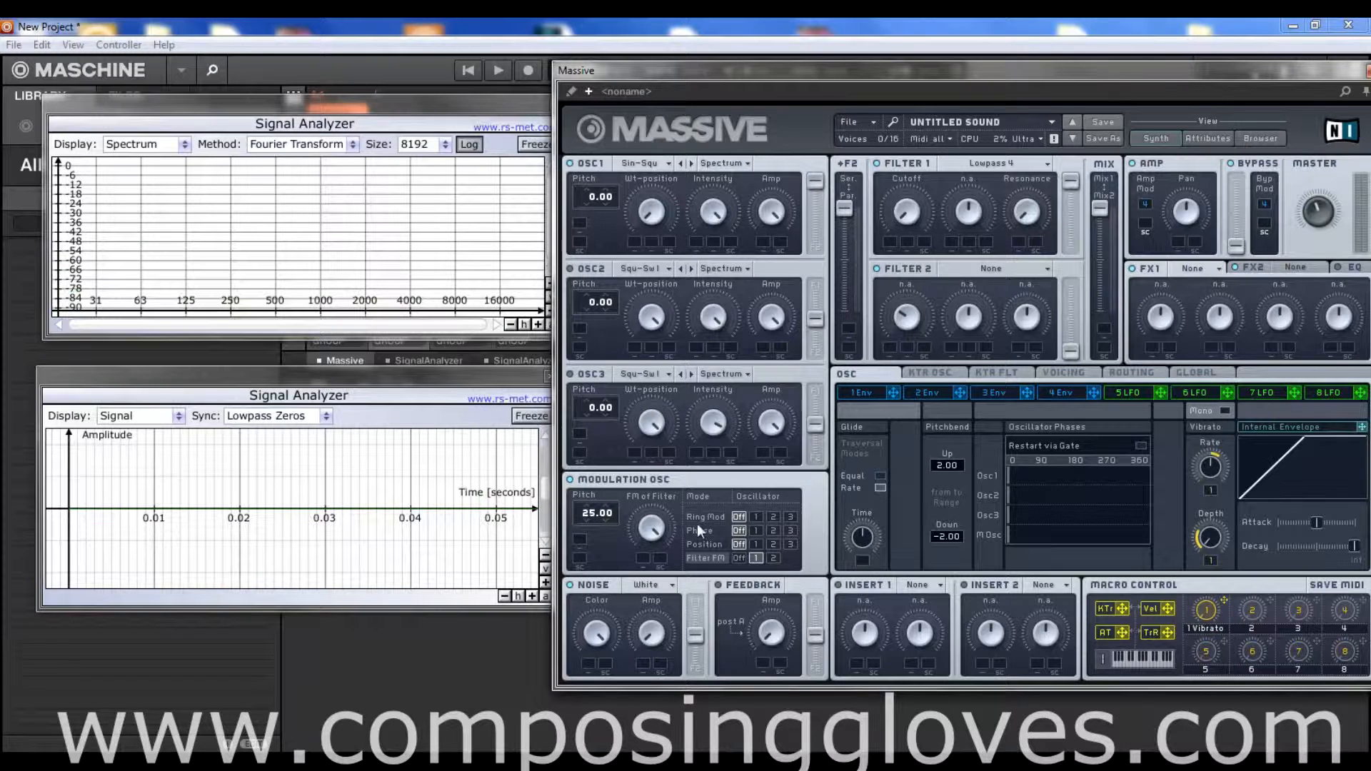
# - Reset the modulation oscillator's pitch to 0.00 and change Filter 1 to Highpass 4
pyautogui.doubleClick(590, 514)
pyautogui.click(986, 166)
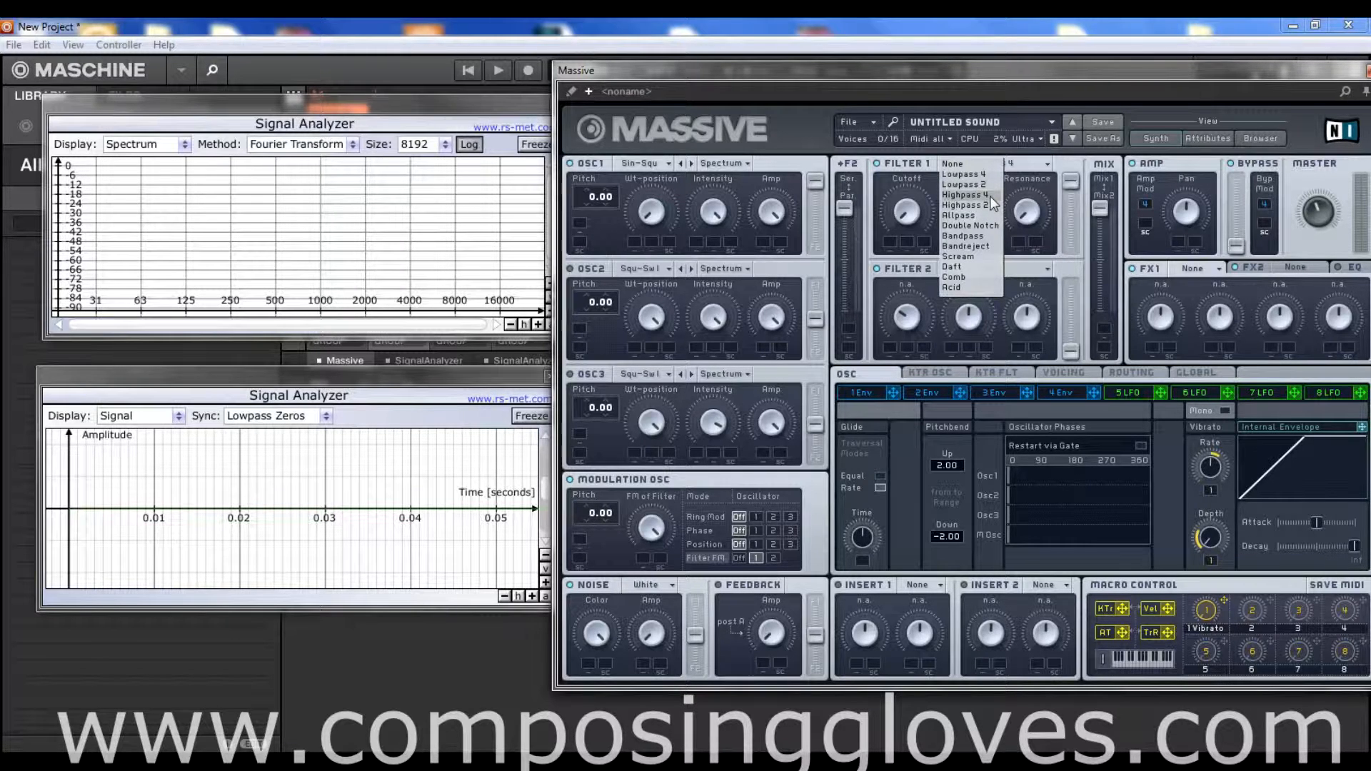
pyautogui.click(990, 195)
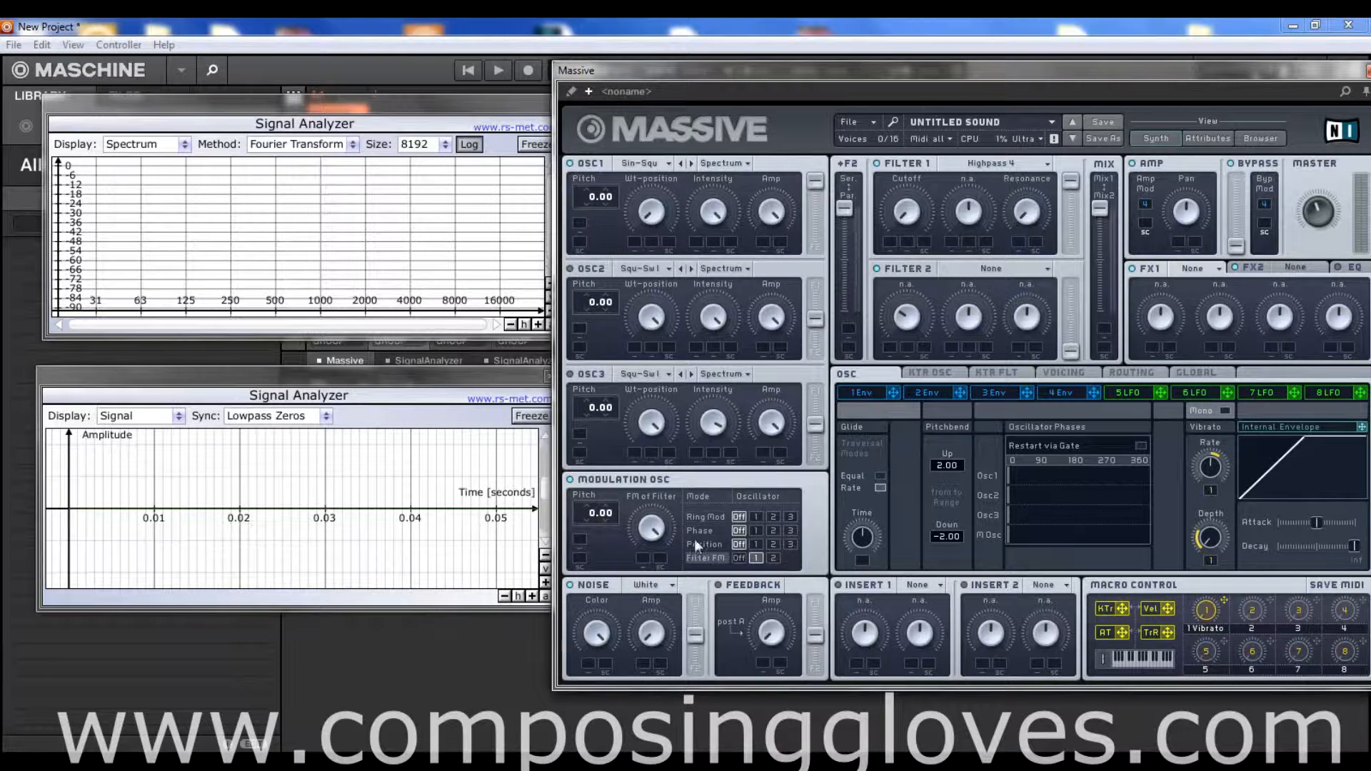
# - Lower the modulation oscillator's pitch to -64.00
pyautogui.moveTo(580, 523); pyautogui.dragTo(587, 538)
pyautogui.doubleClick(590, 516)
pyautogui.moveTo(586, 516); pyautogui.dragTo(599, 638)
# - Try Lowpass 2 on Filter 1, switch it to Highpass 4 and adjust the cutoff
pyautogui.click(1000, 164)
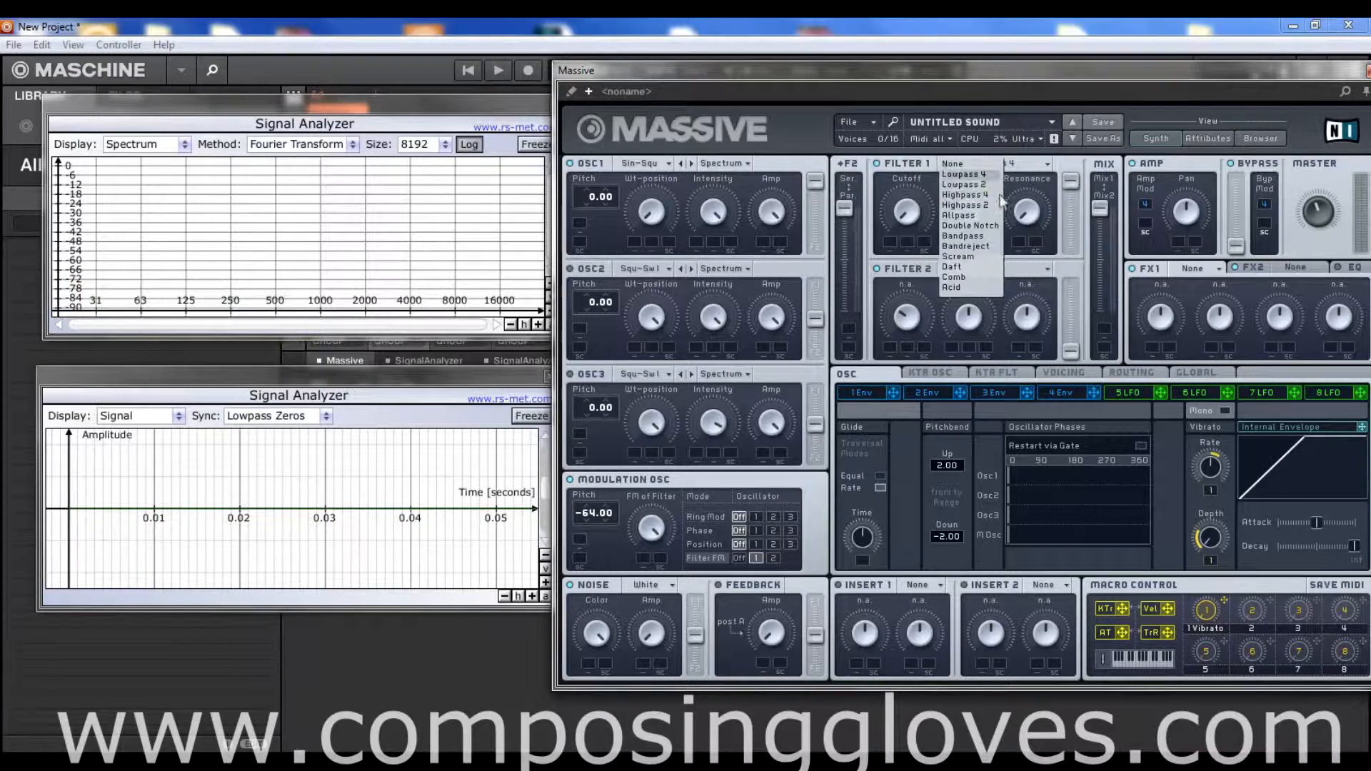
pyautogui.click(985, 182)
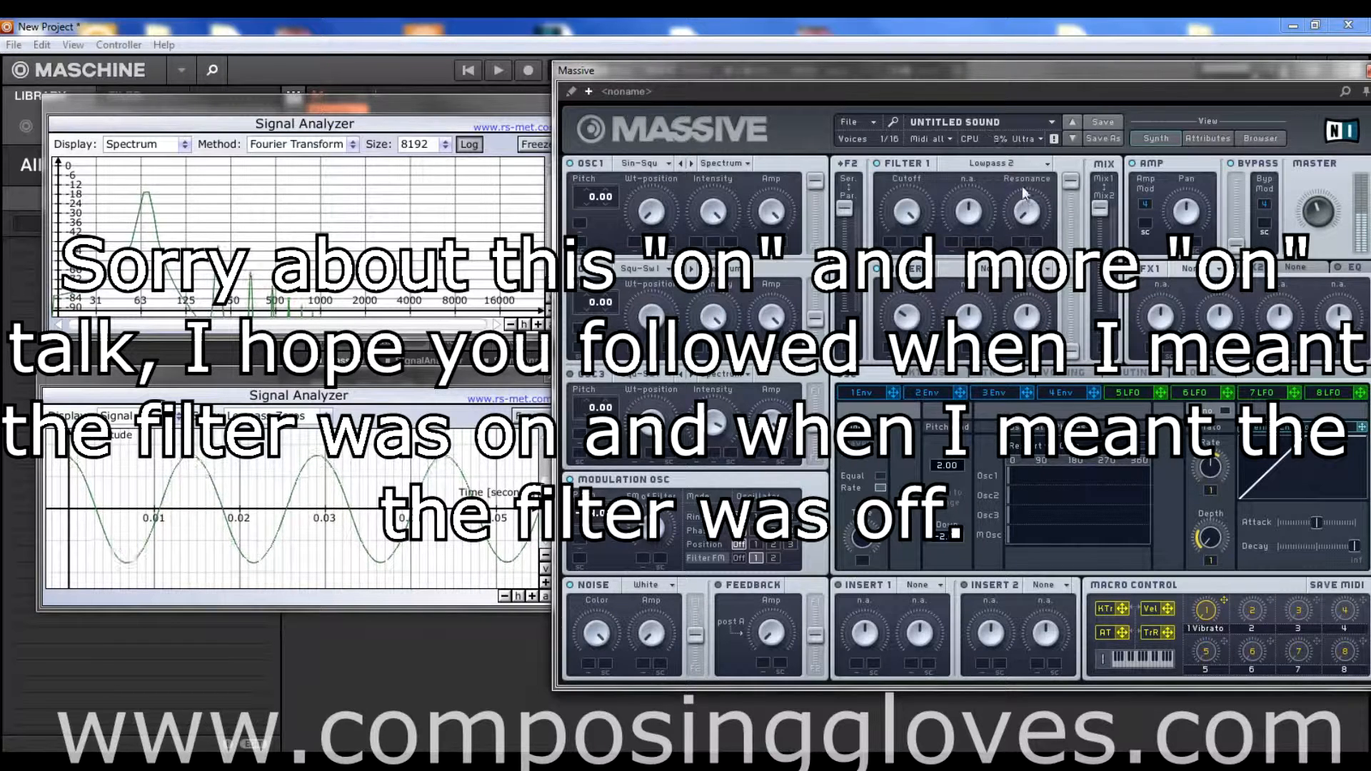
pyautogui.click(1000, 163)
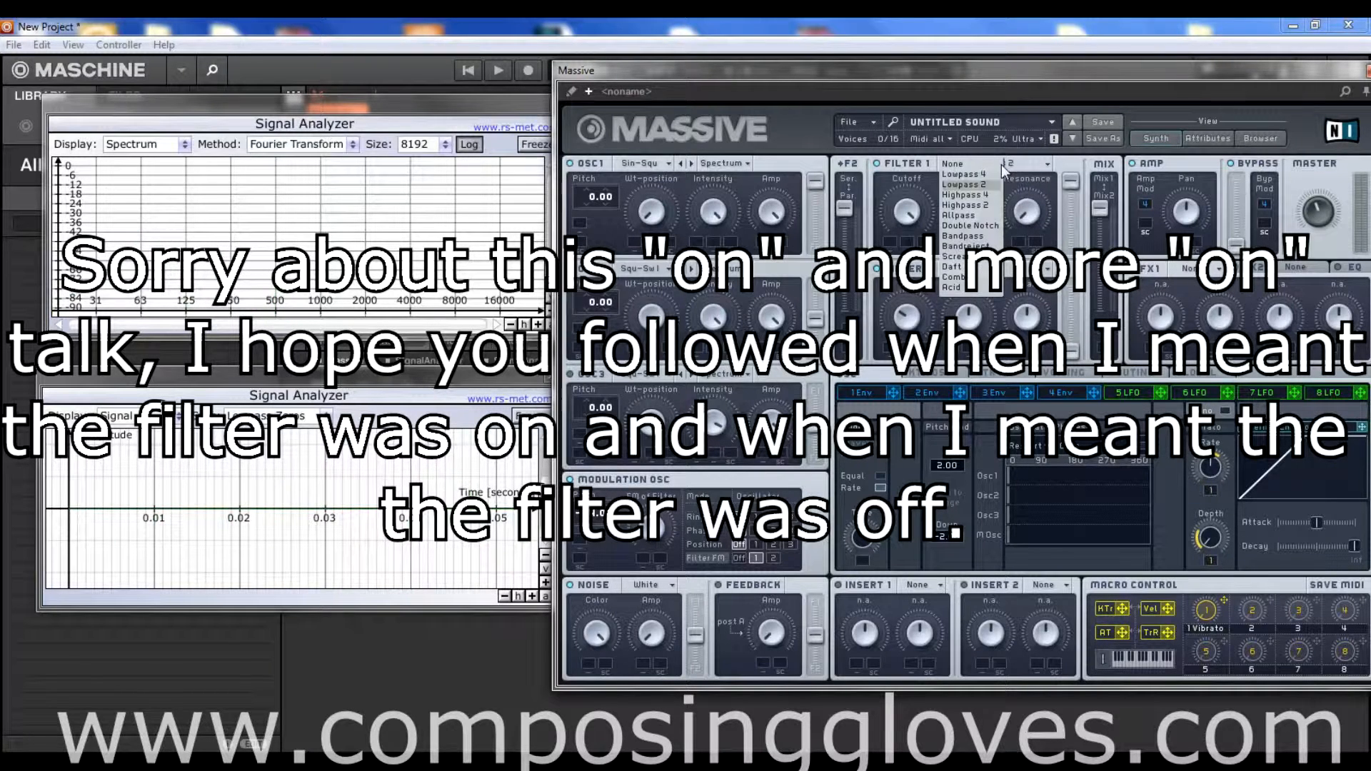
pyautogui.click(980, 196)
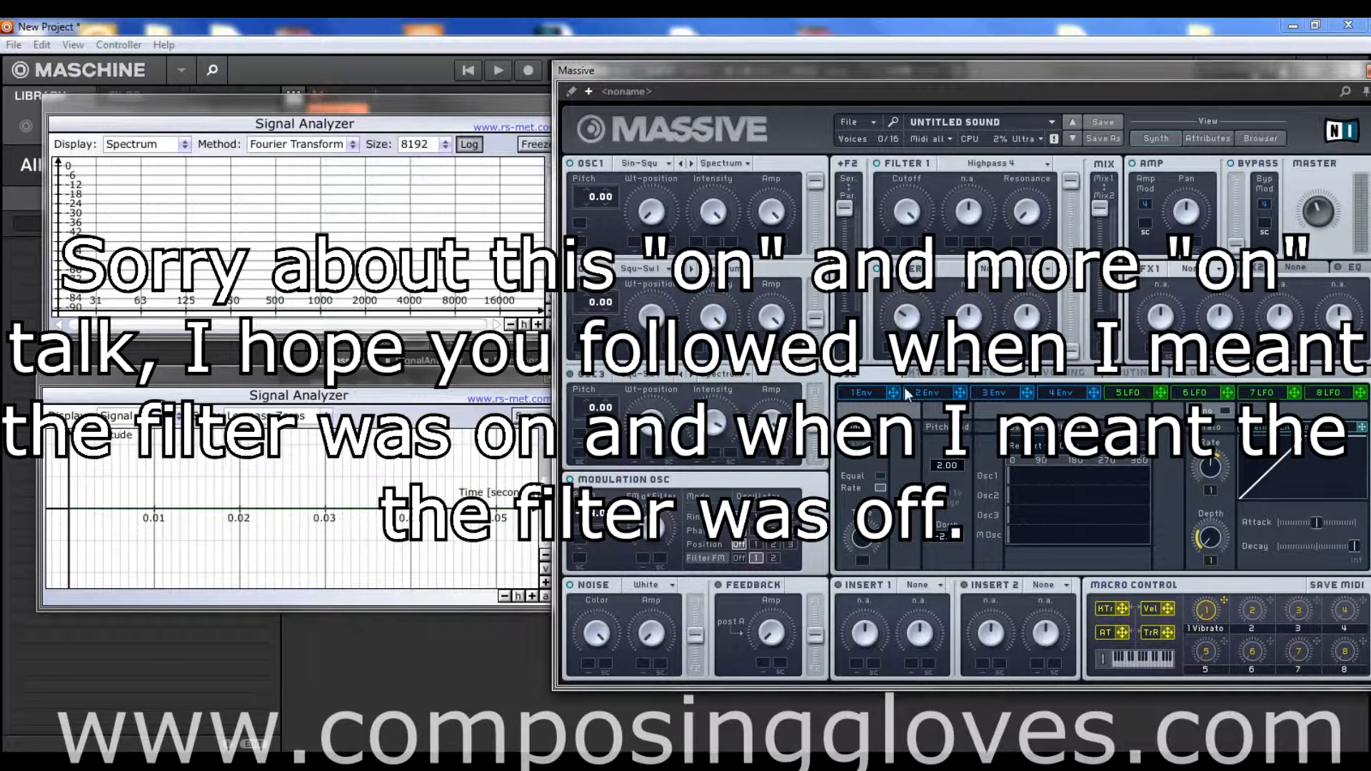
pyautogui.moveTo(906, 388); pyautogui.dragTo(911, 508)
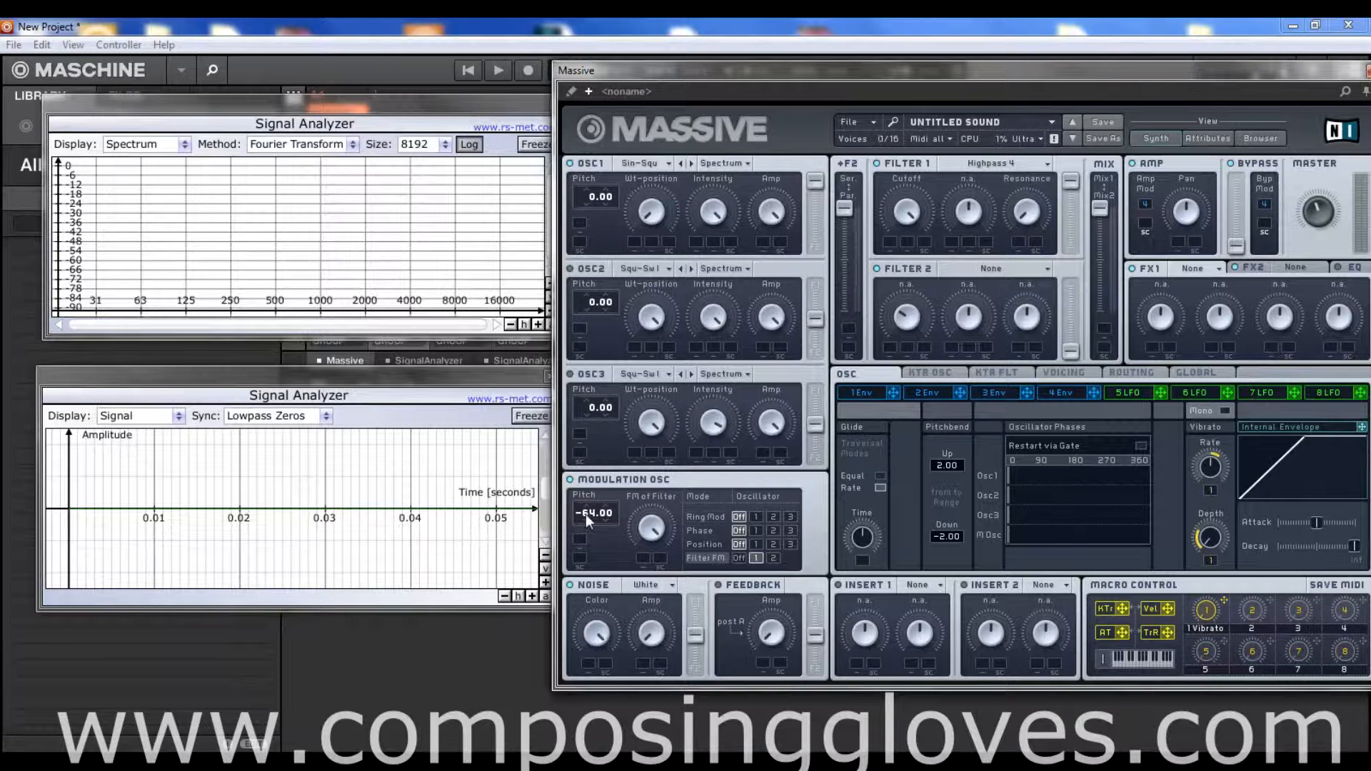
# - Sweep the modulation oscillator's pitch up to 64.00 and back down to 1.00
pyautogui.moveTo(606, 381); pyautogui.dragTo(624, 293)
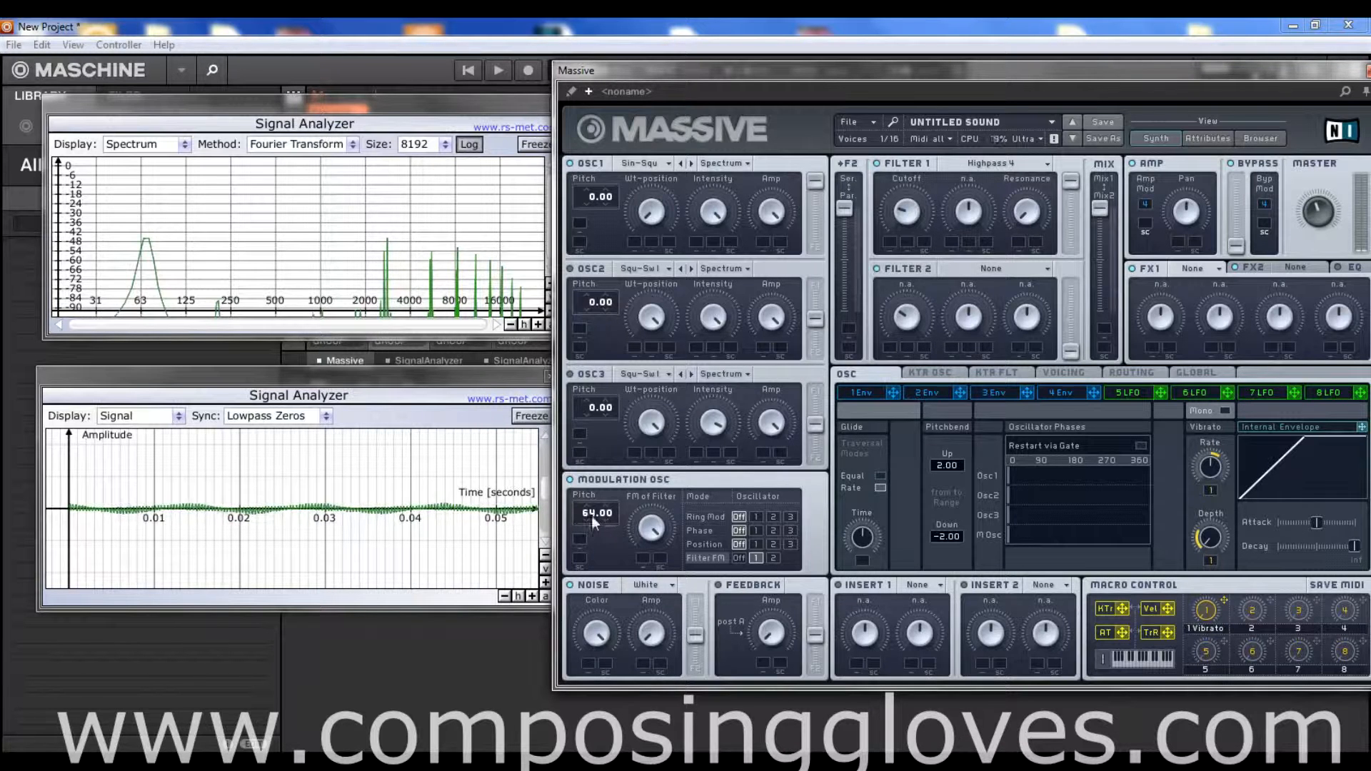
pyautogui.moveTo(591, 516); pyautogui.dragTo(680, 659)
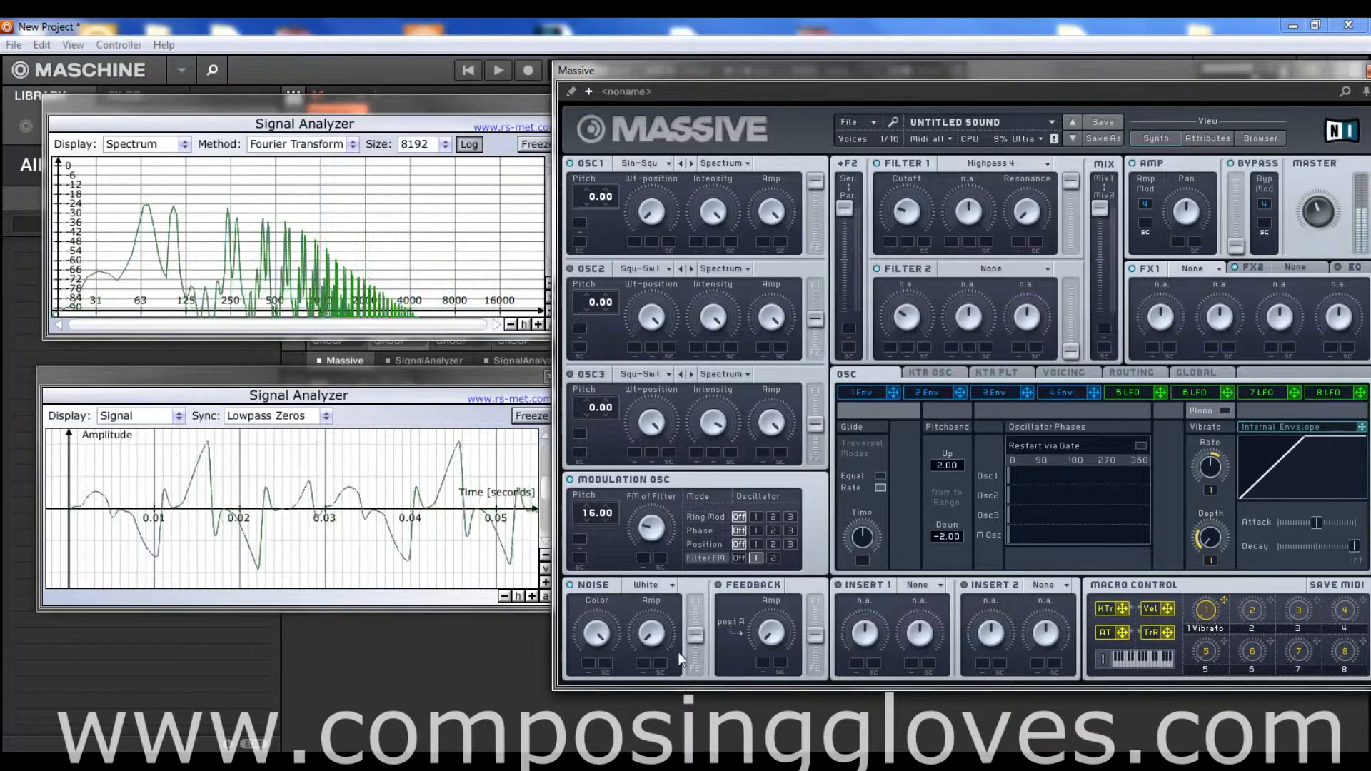
pyautogui.moveTo(587, 509); pyautogui.dragTo(596, 543)
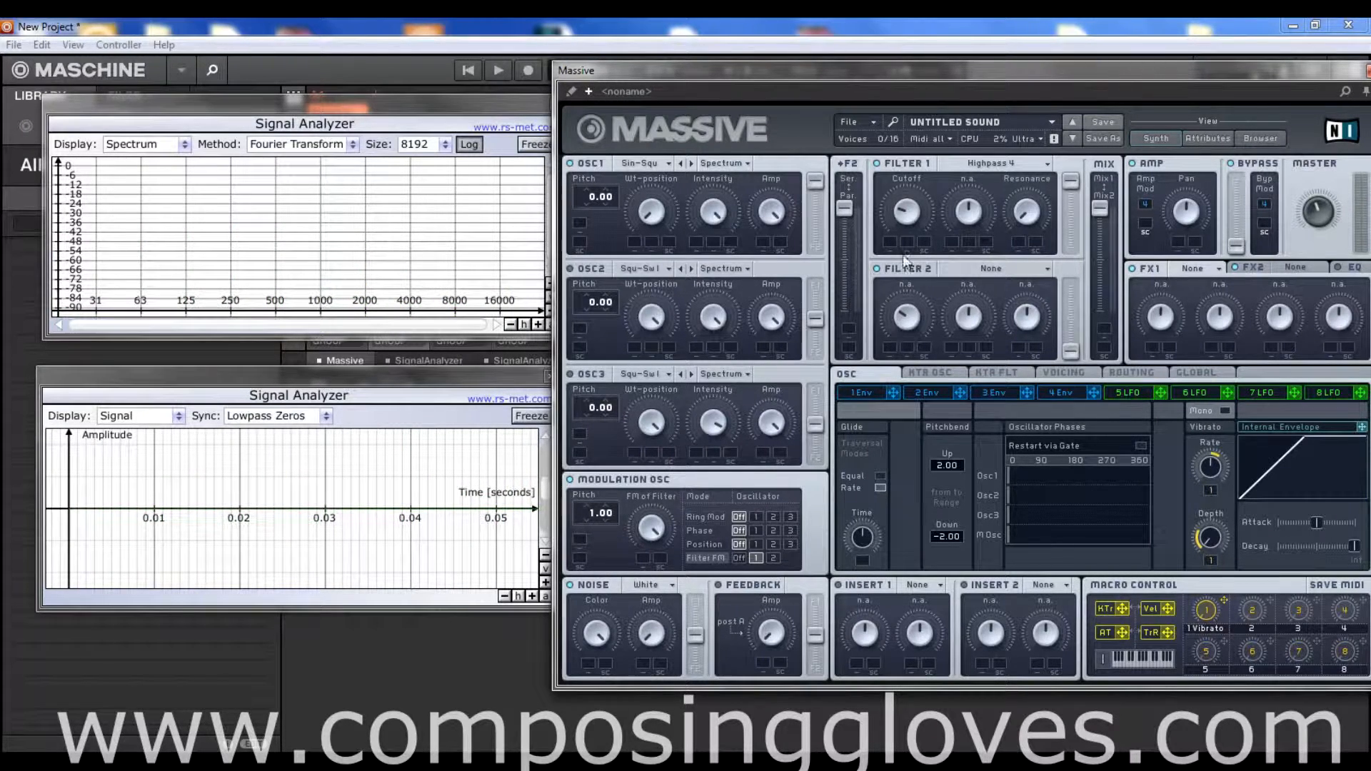
# - Raise Filter 1's resonance and vary the modulation oscillator's pitch, ending at 7.00
pyautogui.moveTo(1025, 217); pyautogui.dragTo(1032, 116)
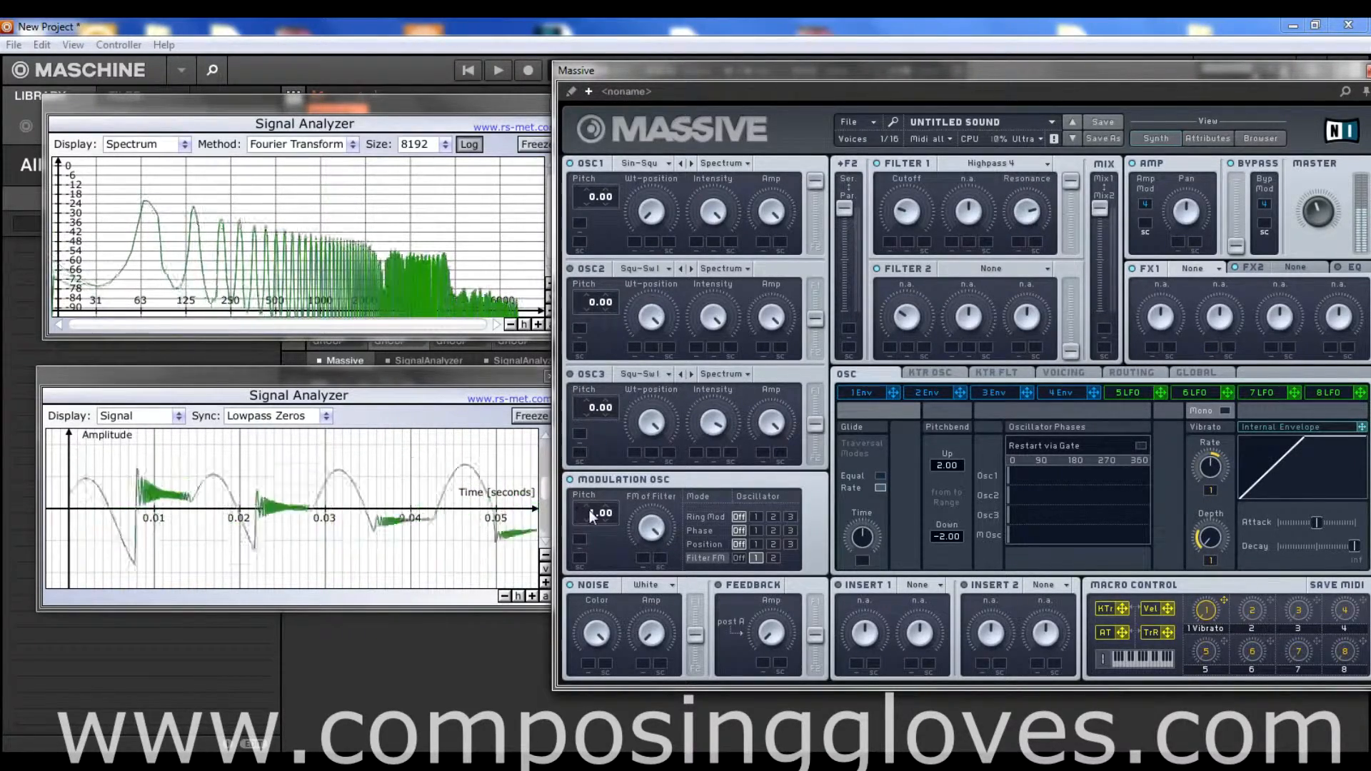
pyautogui.moveTo(589, 510)
pyautogui.mouseDown()
pyautogui.moveTo(590, 524)
pyautogui.moveTo(593, 483)
pyautogui.mouseUp()
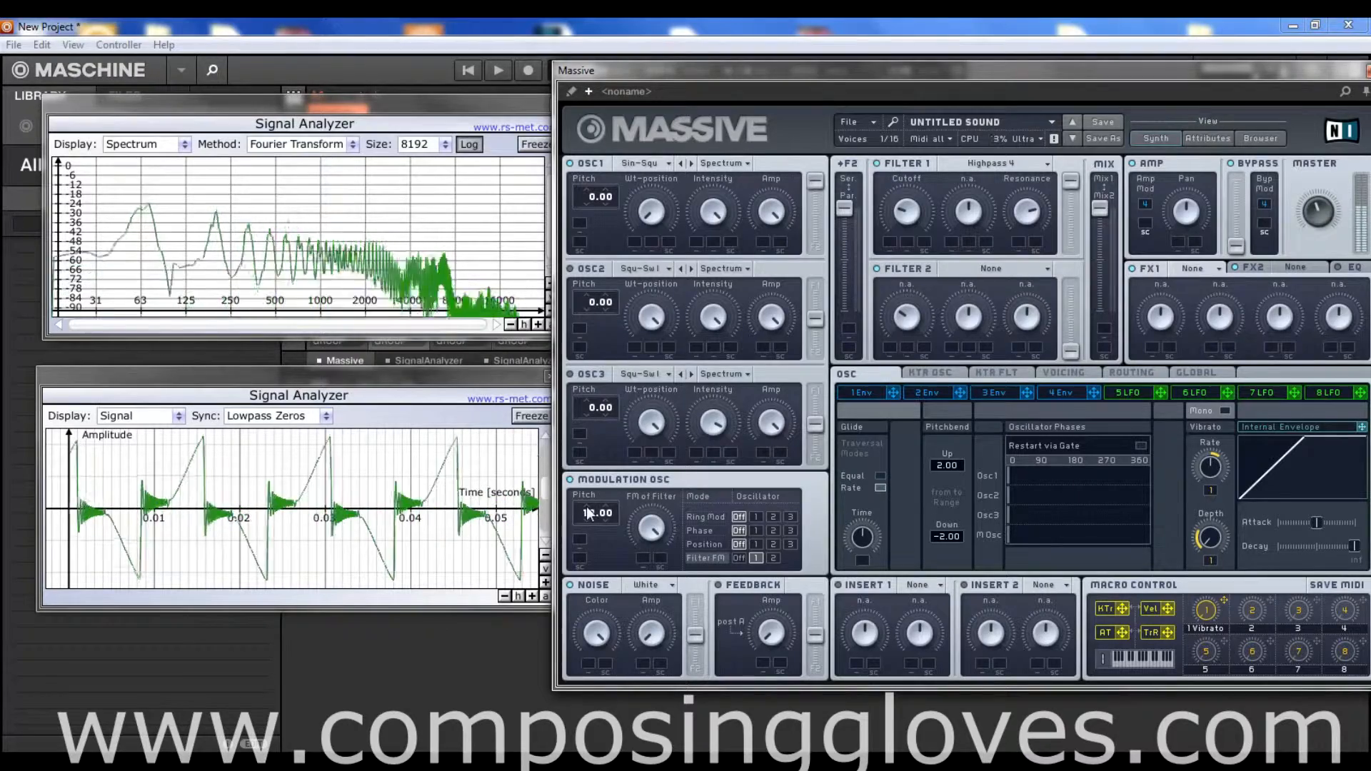
pyautogui.moveTo(590, 513); pyautogui.dragTo(585, 526)
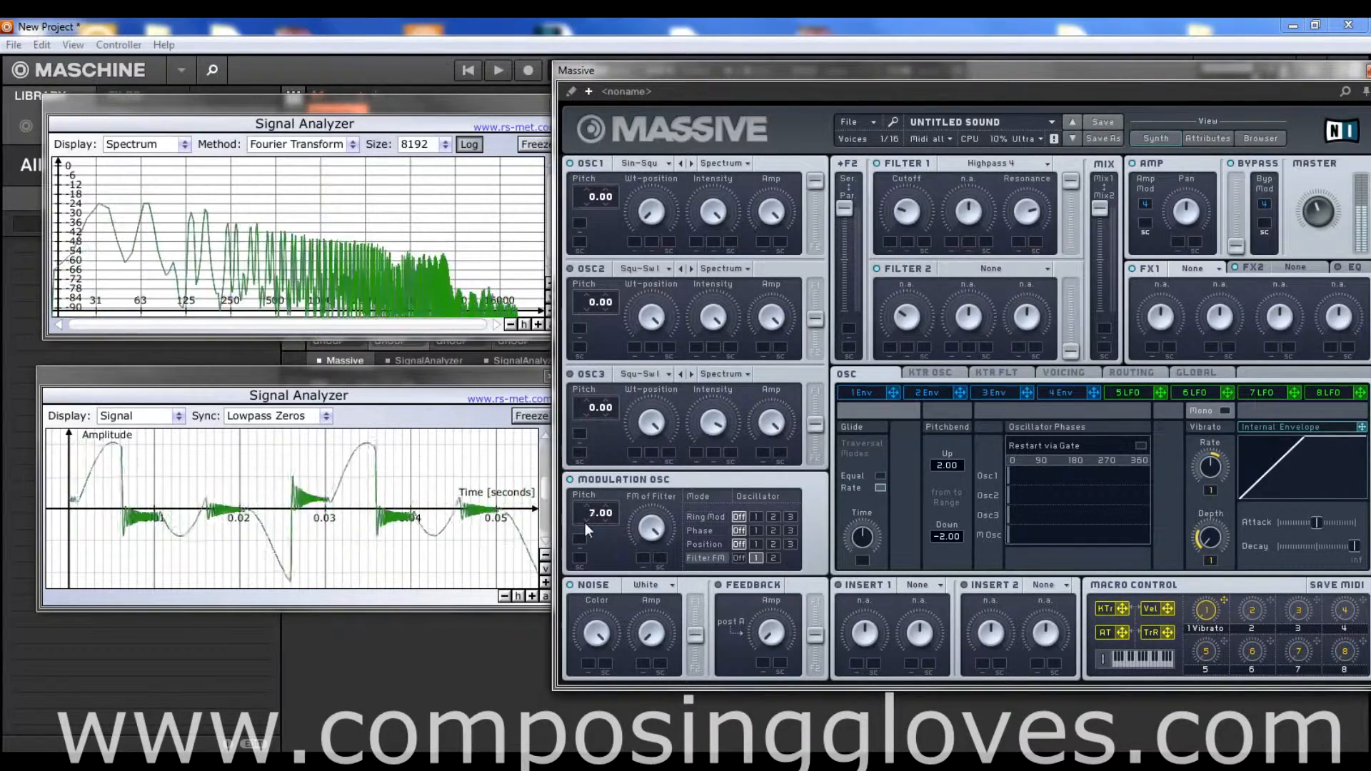
# - Step the modulation oscillator's pitch down to 0.00
pyautogui.click(585, 523)
pyautogui.click(585, 523)
pyautogui.click(585, 523)
pyautogui.click(585, 523)
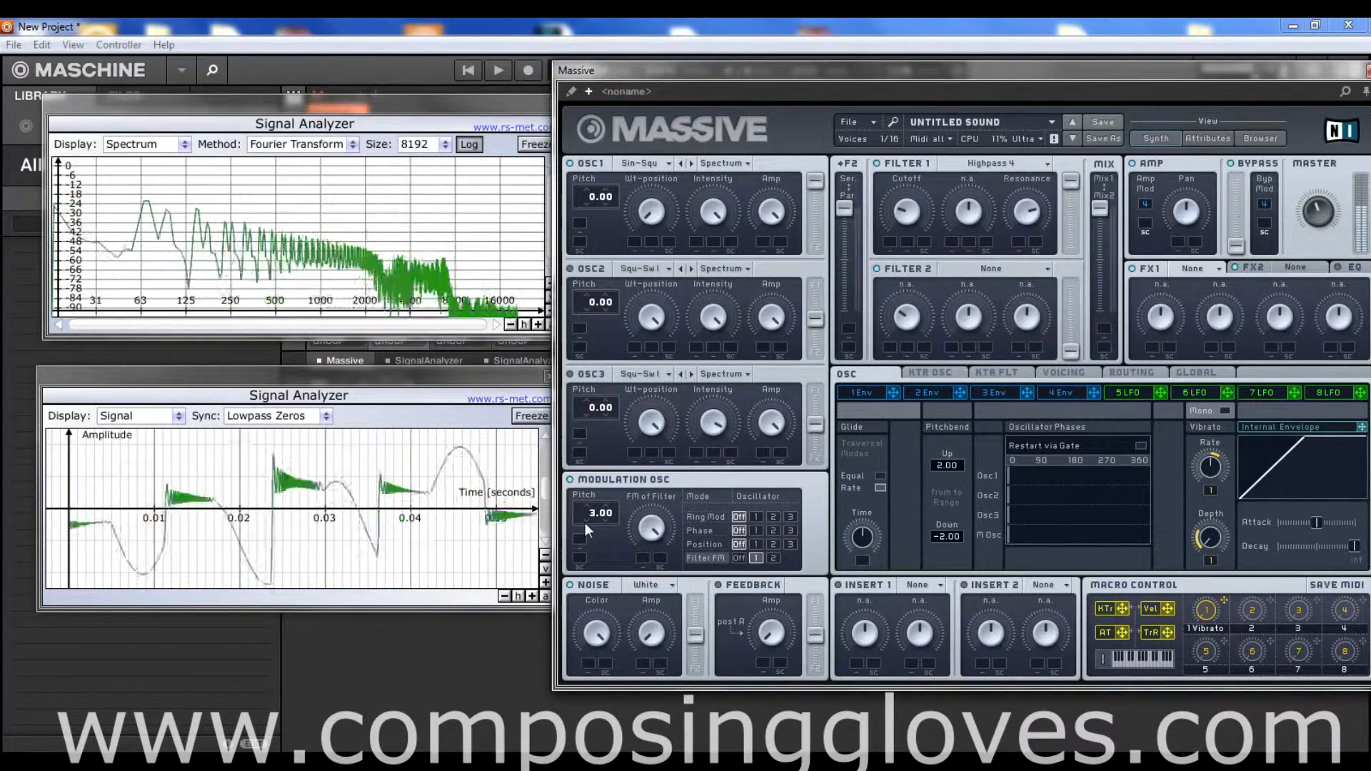
pyautogui.click(585, 523)
pyautogui.click(585, 523)
pyautogui.click(585, 523)
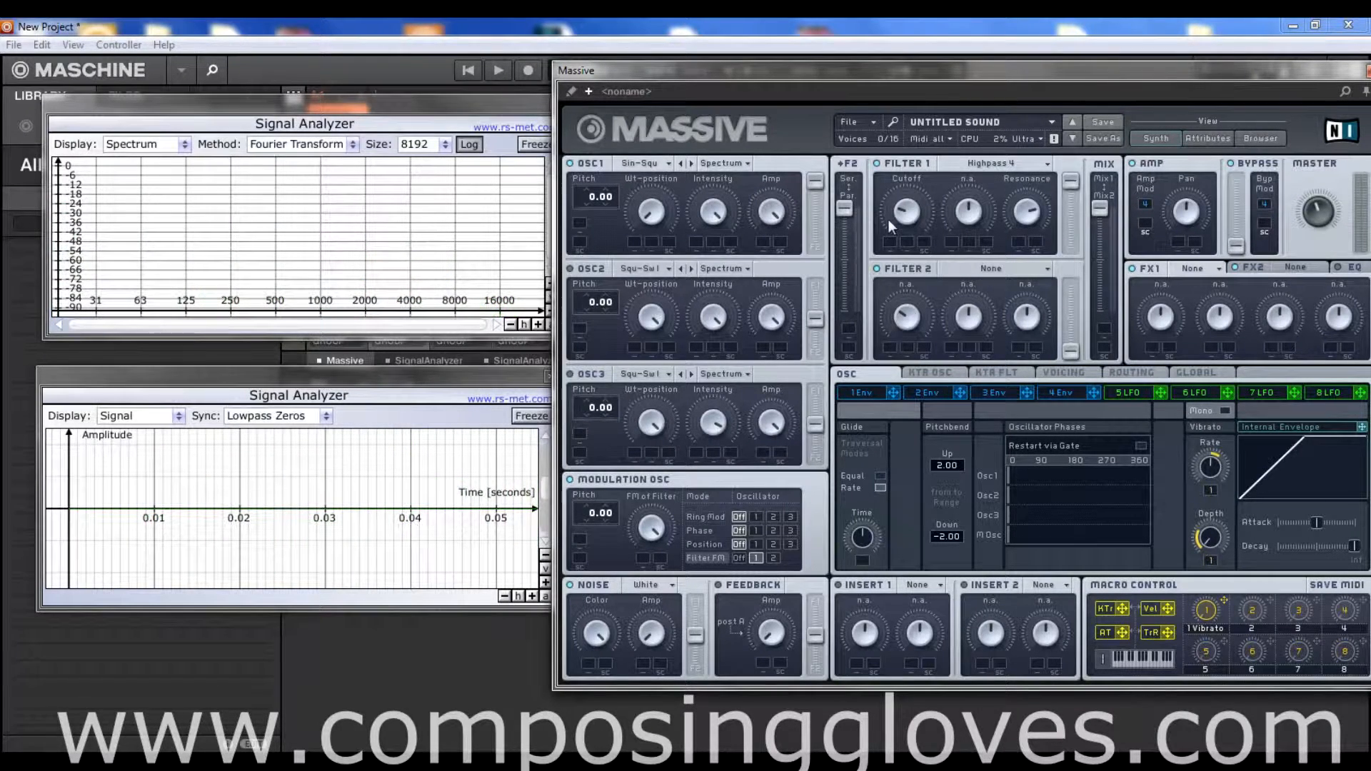
# - Switch Filter 1 to Allpass to compare its Filter FM behaviour, followed by Bandreject
pyautogui.click(1007, 165)
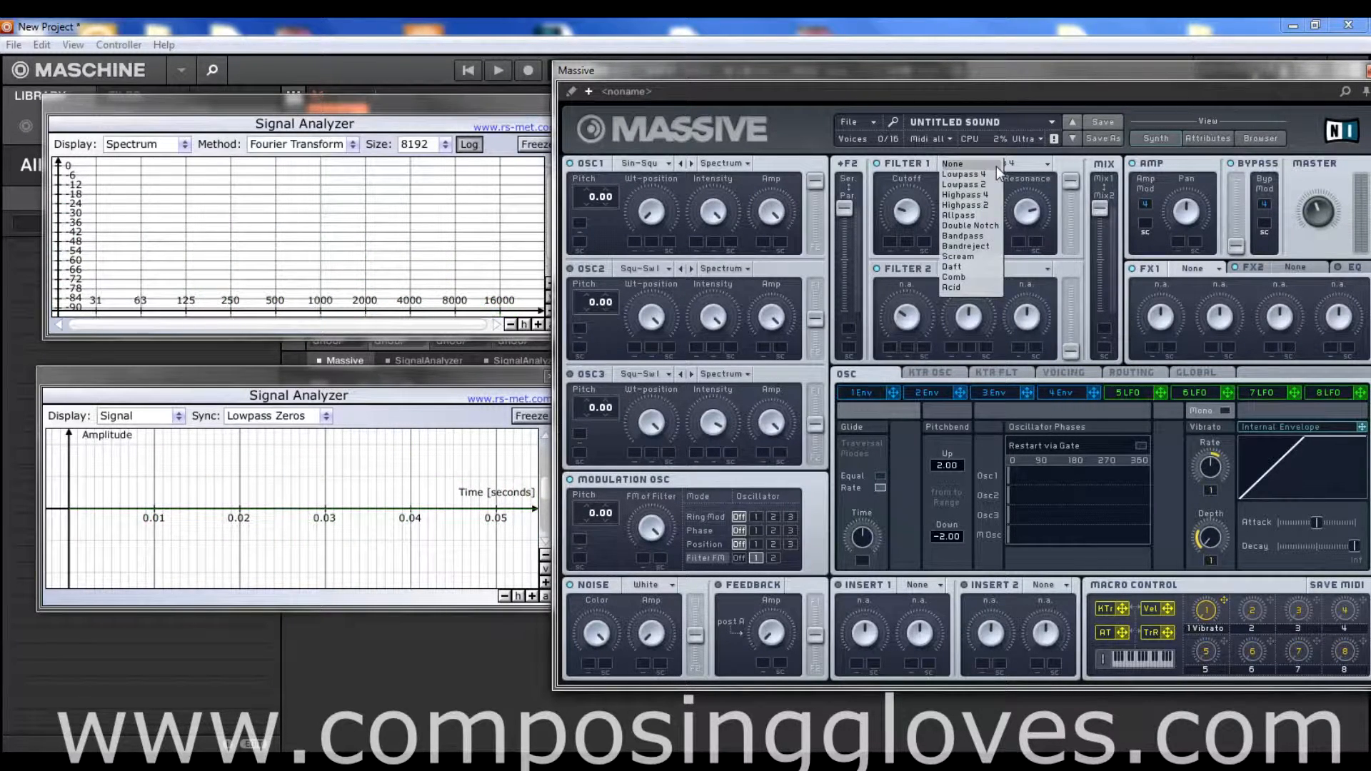
pyautogui.click(985, 217)
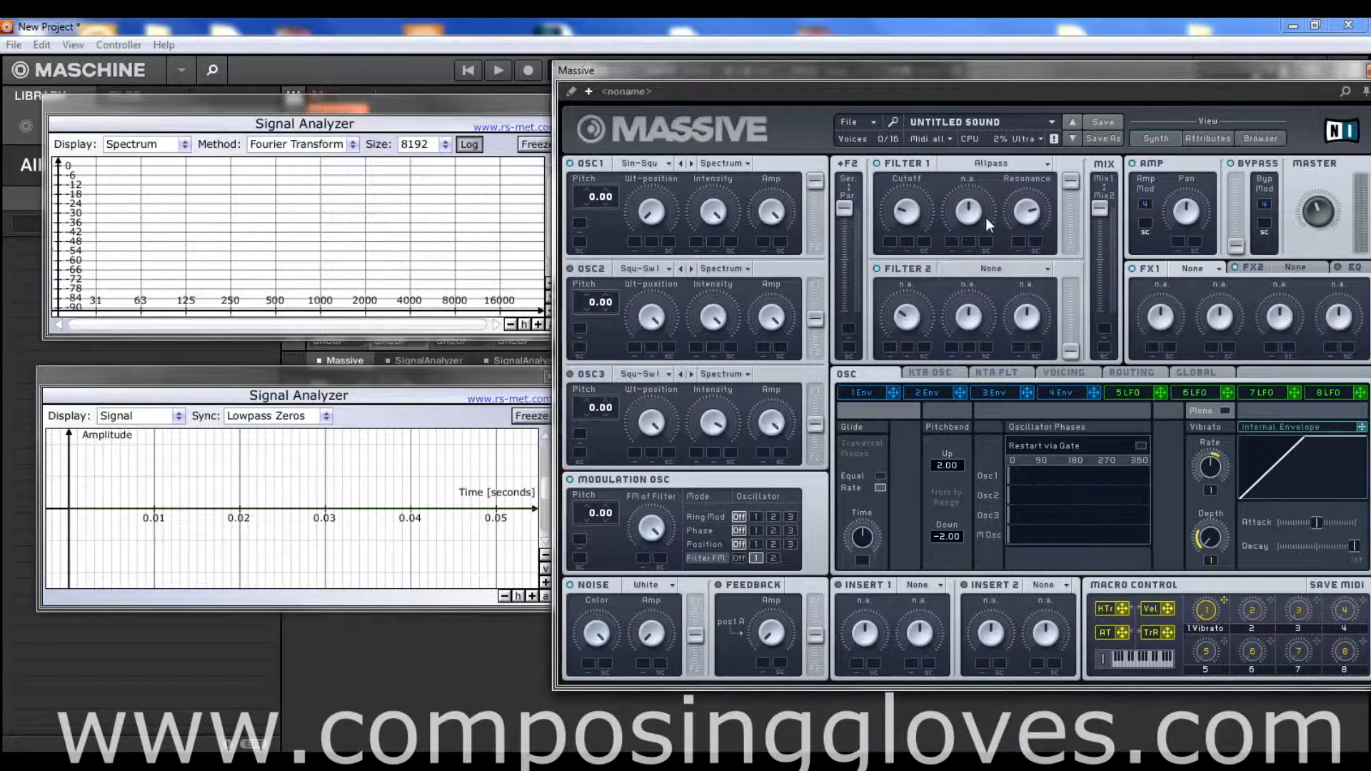
pyautogui.click(990, 165)
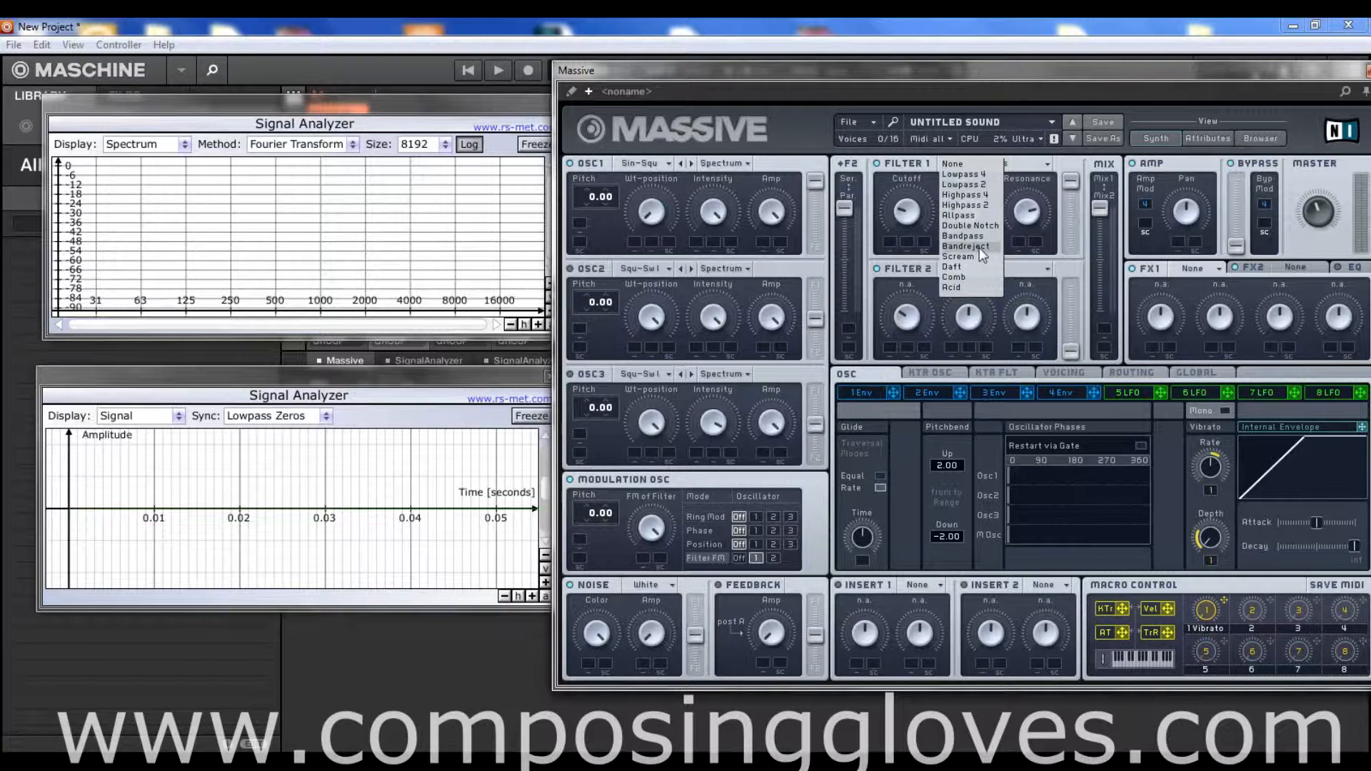
pyautogui.click(979, 247)
# - Change Filter 1's type from Bandreject to Scream
pyautogui.click(981, 164)
pyautogui.click(983, 258)
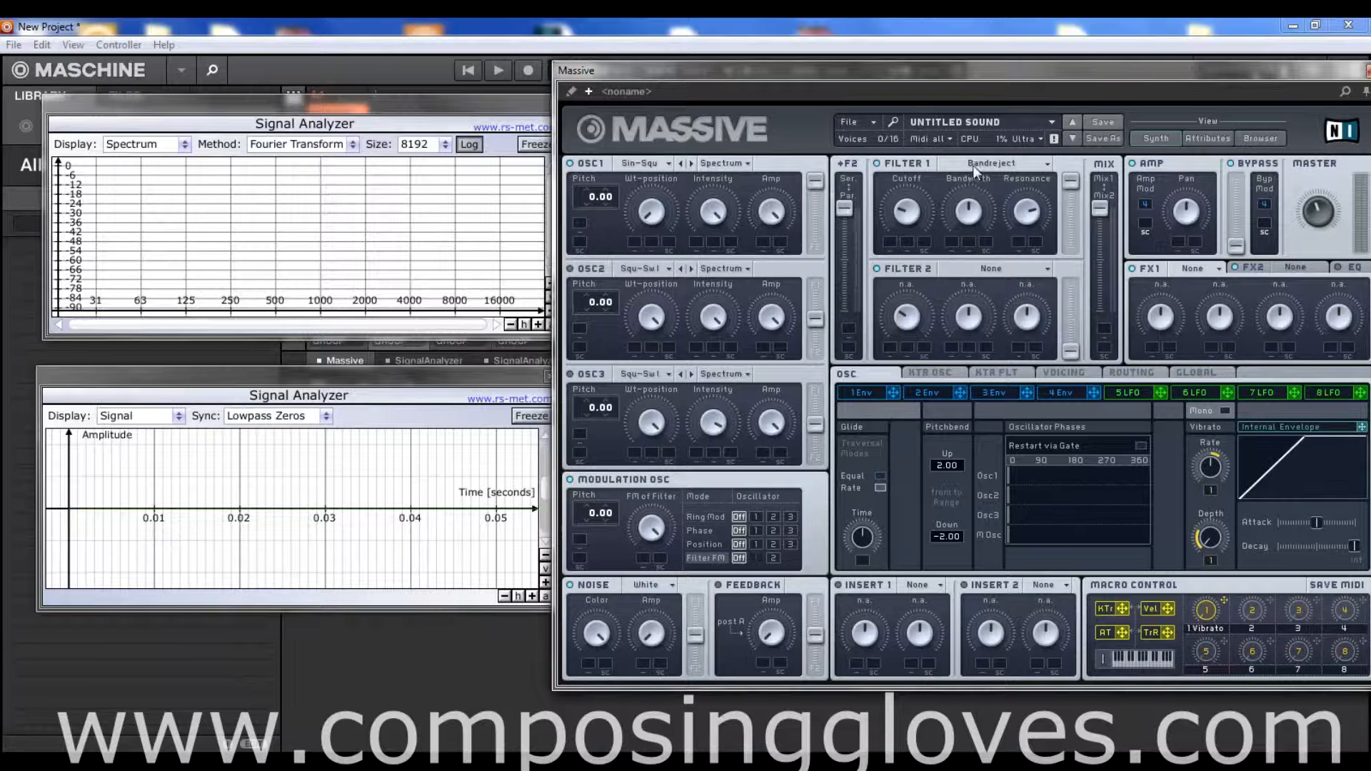
pyautogui.click(975, 163)
pyautogui.click(973, 256)
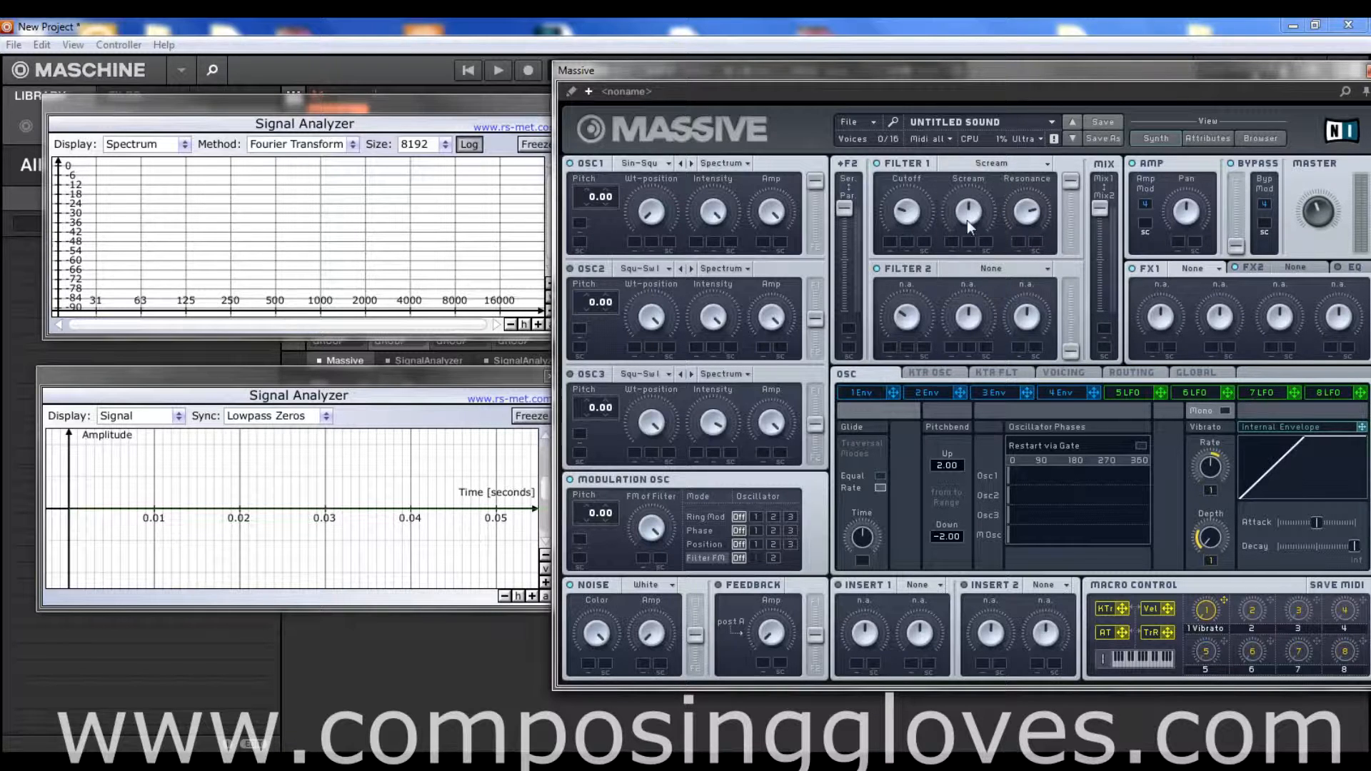
# - Try routing Filter FM to Filter 1 with Scream, and audition the Comb and Acid filter types
pyautogui.click(993, 169)
pyautogui.click(754, 559)
pyautogui.click(967, 162)
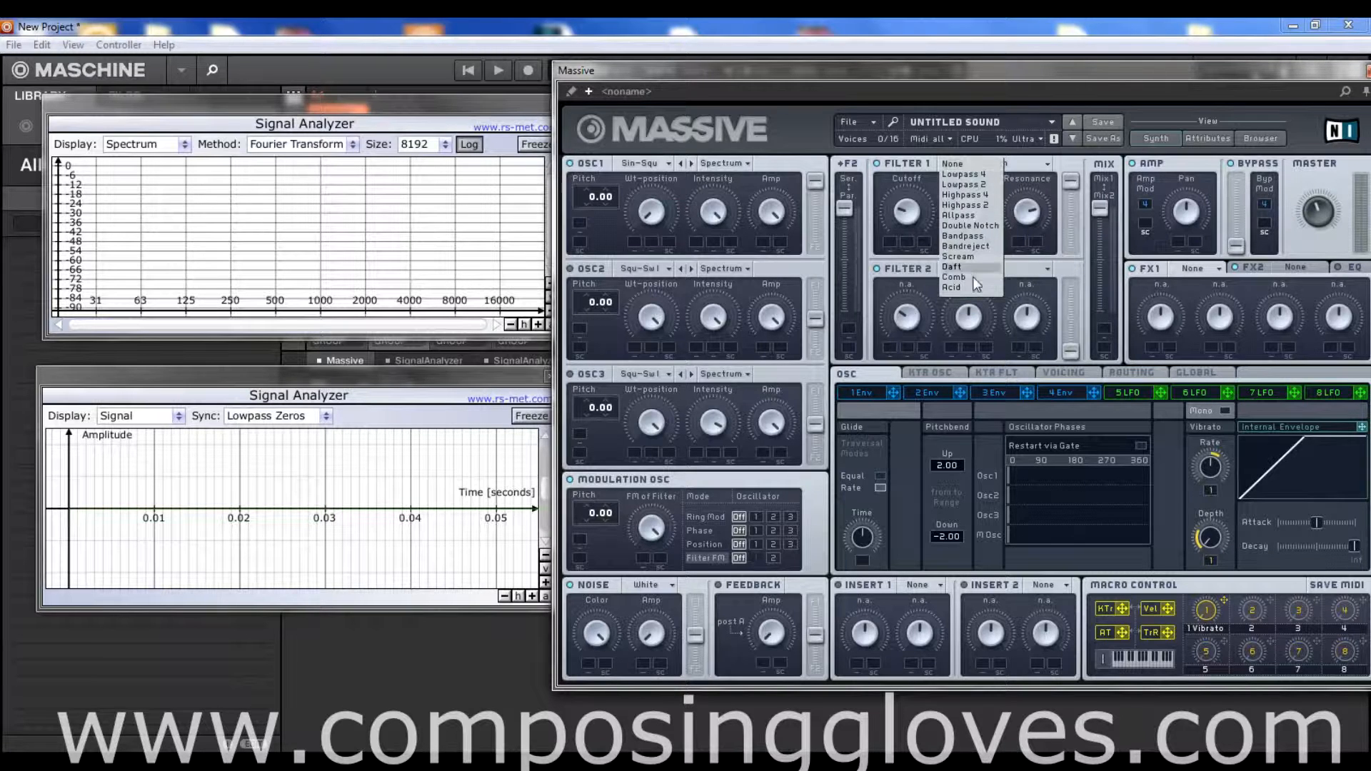
pyautogui.click(973, 277)
pyautogui.click(980, 169)
pyautogui.click(969, 287)
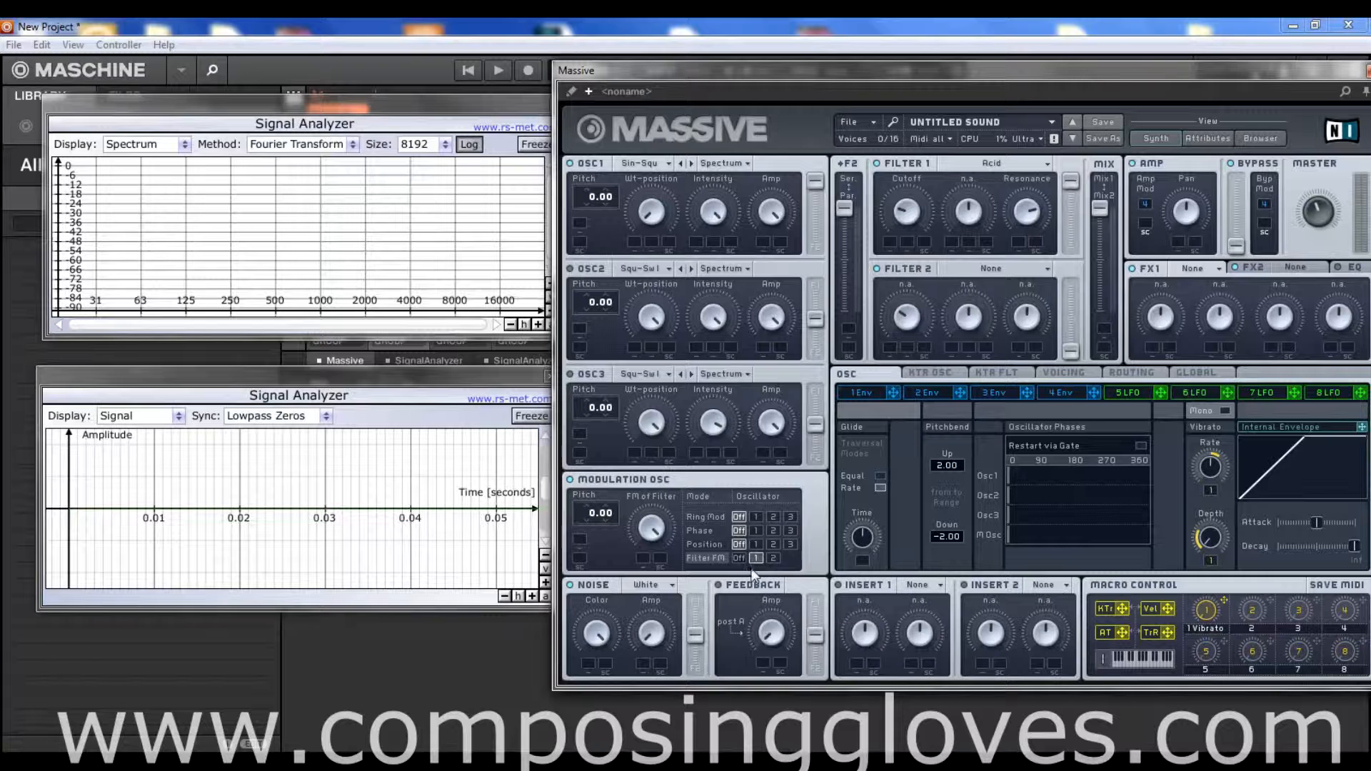
# - Set Filter 1 to Daft and route the modulation oscillator's Filter FM to filter 1
pyautogui.click(993, 162)
pyautogui.click(976, 266)
pyautogui.click(756, 559)
# - Turn the modulation oscillator's Filter FM off and set Filter 1 to Highpass 2
pyautogui.click(1000, 164)
pyautogui.click(1008, 165)
pyautogui.click(739, 558)
pyautogui.click(983, 164)
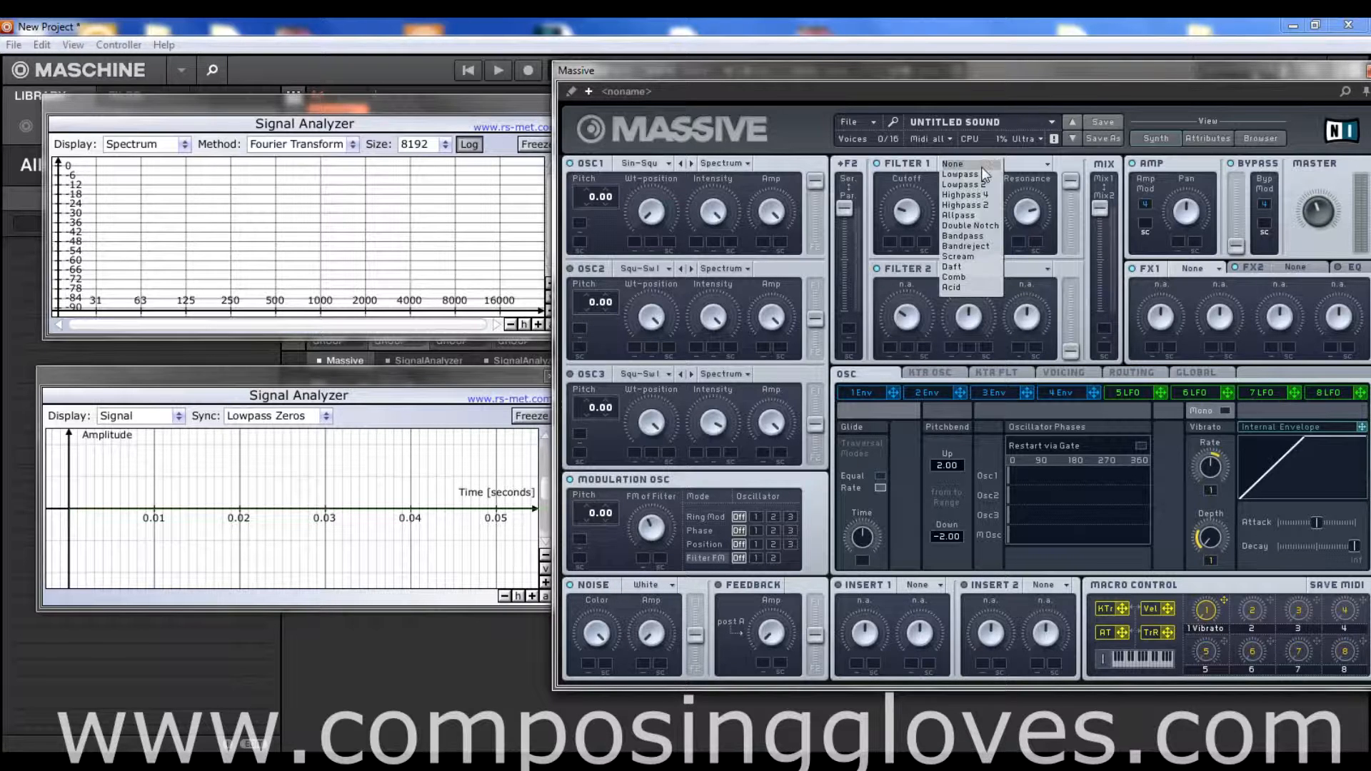
pyautogui.click(984, 205)
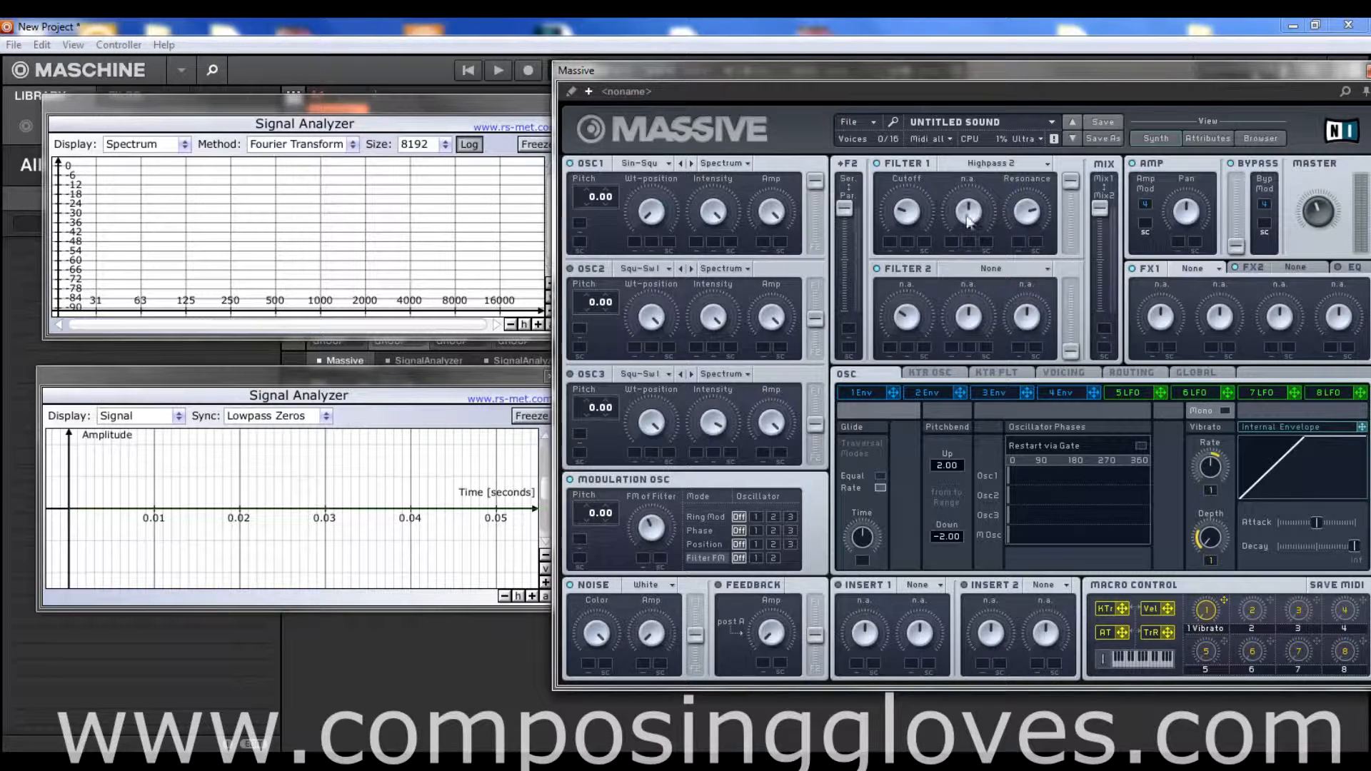